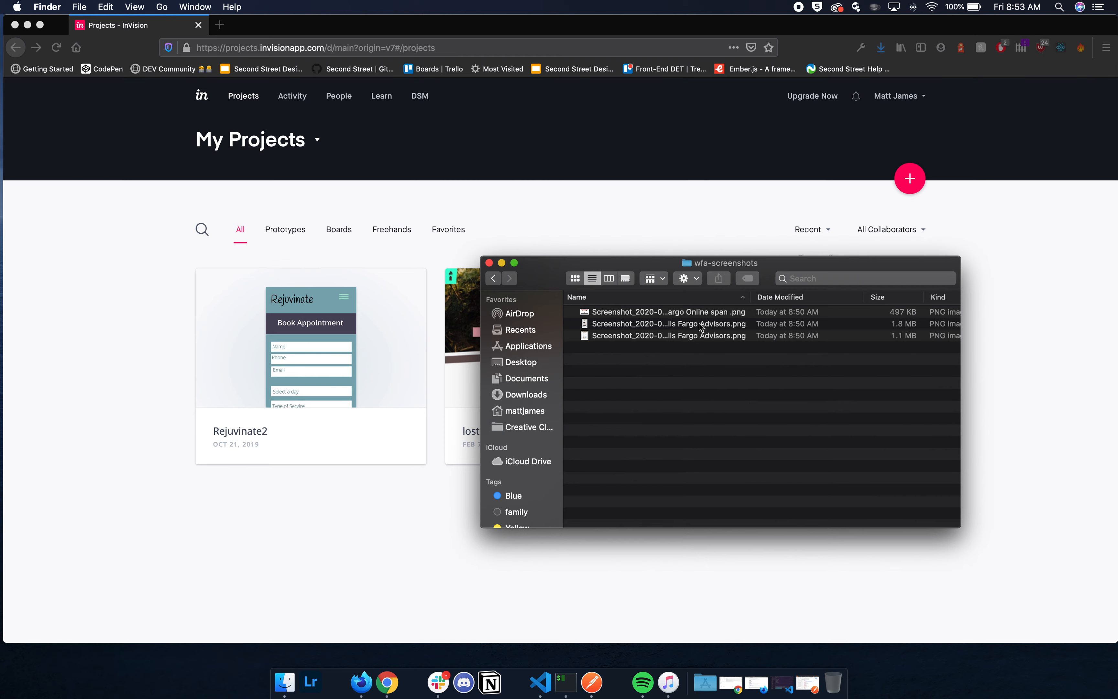
Step: Preview each of the three PNG screenshots in the wfa-screenshots folder, and put the folder window away
{"action": "key", "text": "space"}
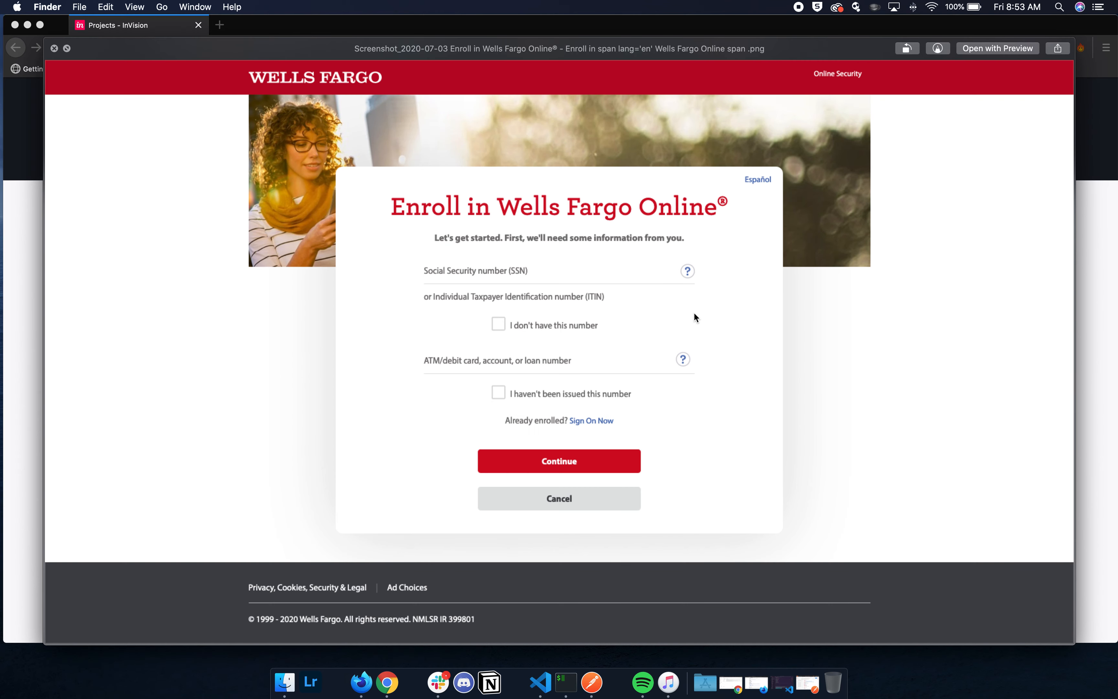
{"action": "key", "text": "space"}
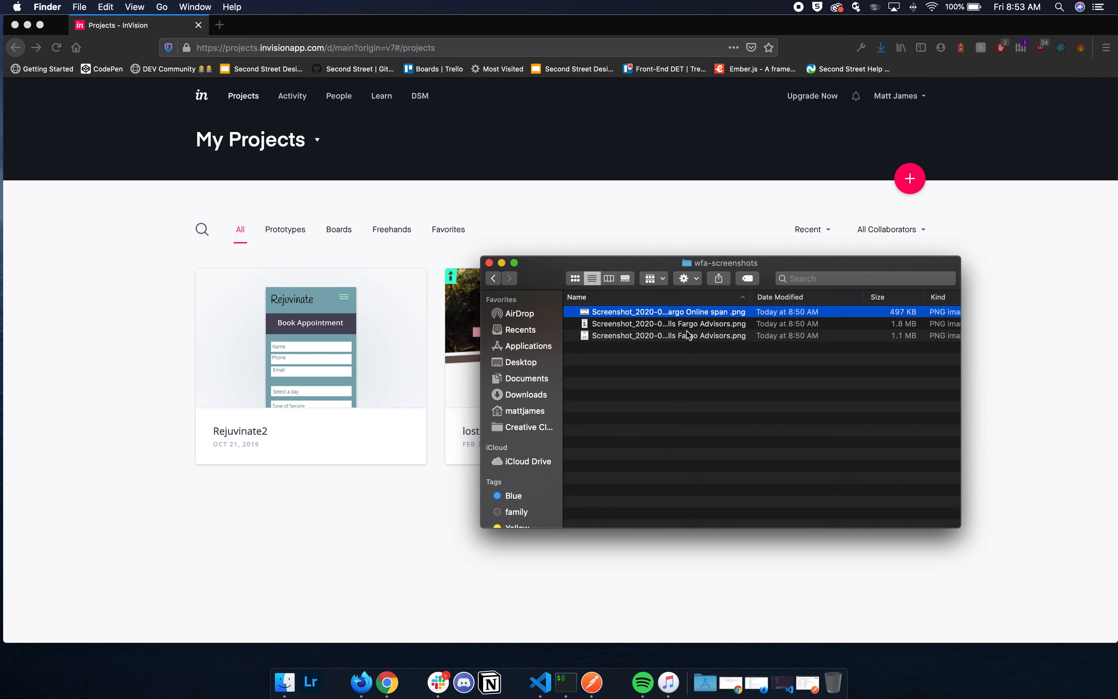
{"action": "left_click", "coordinate": [677, 325]}
{"action": "key", "text": "space"}
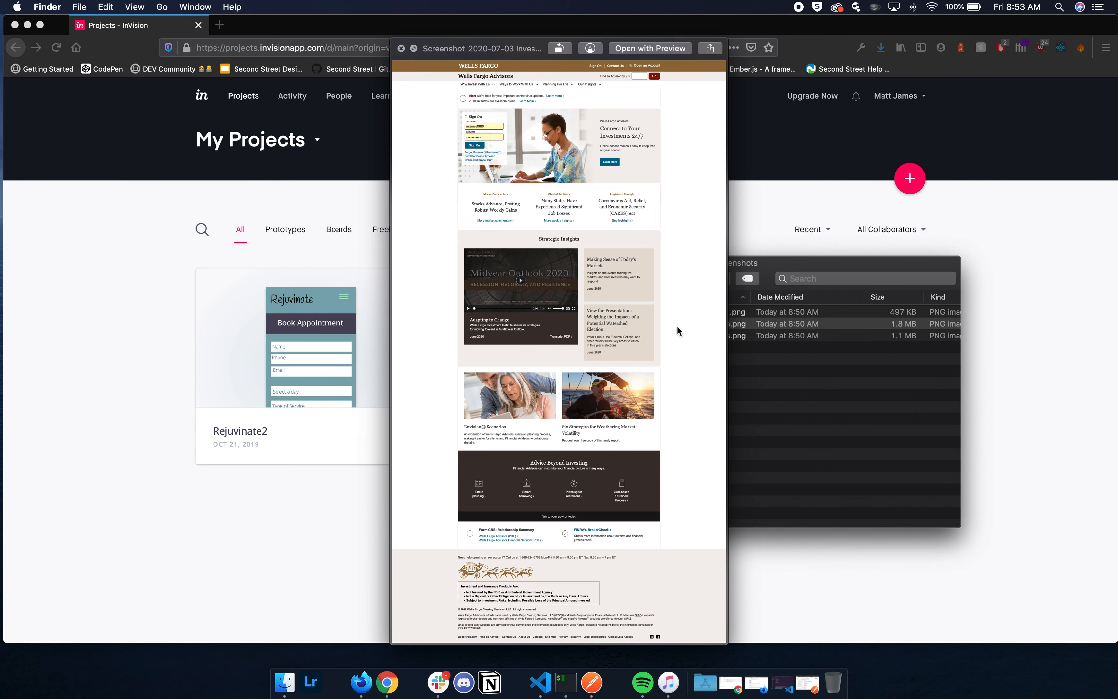
{"action": "key", "text": "space"}
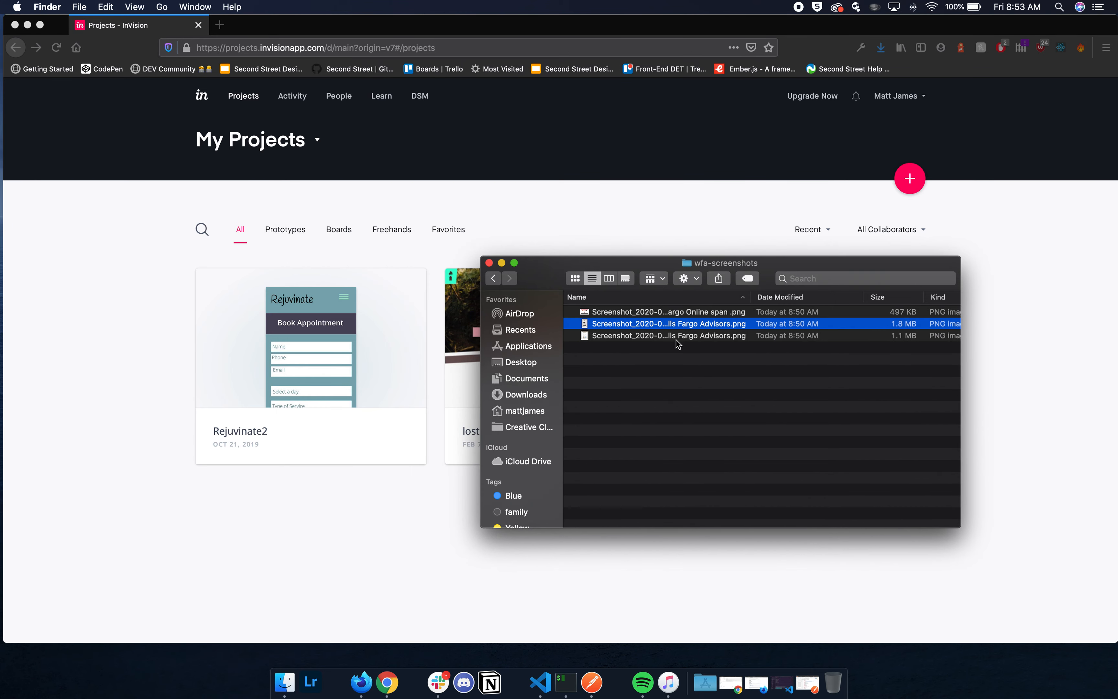
{"action": "left_click", "coordinate": [676, 338]}
{"action": "key", "text": "space"}
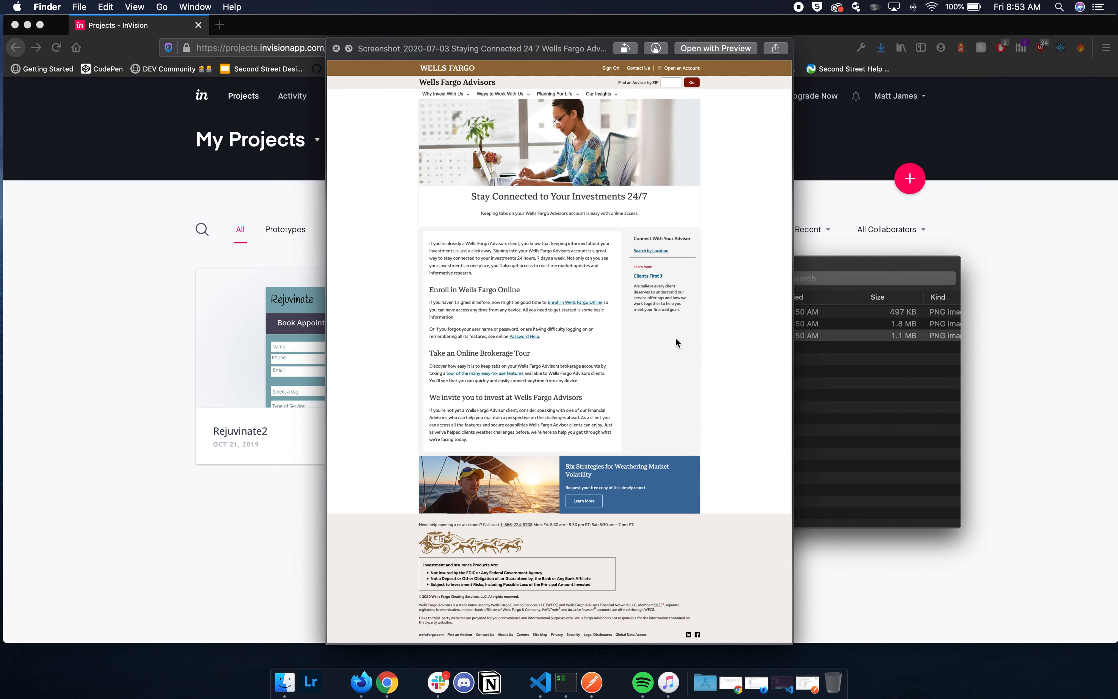
{"action": "key", "text": "space"}
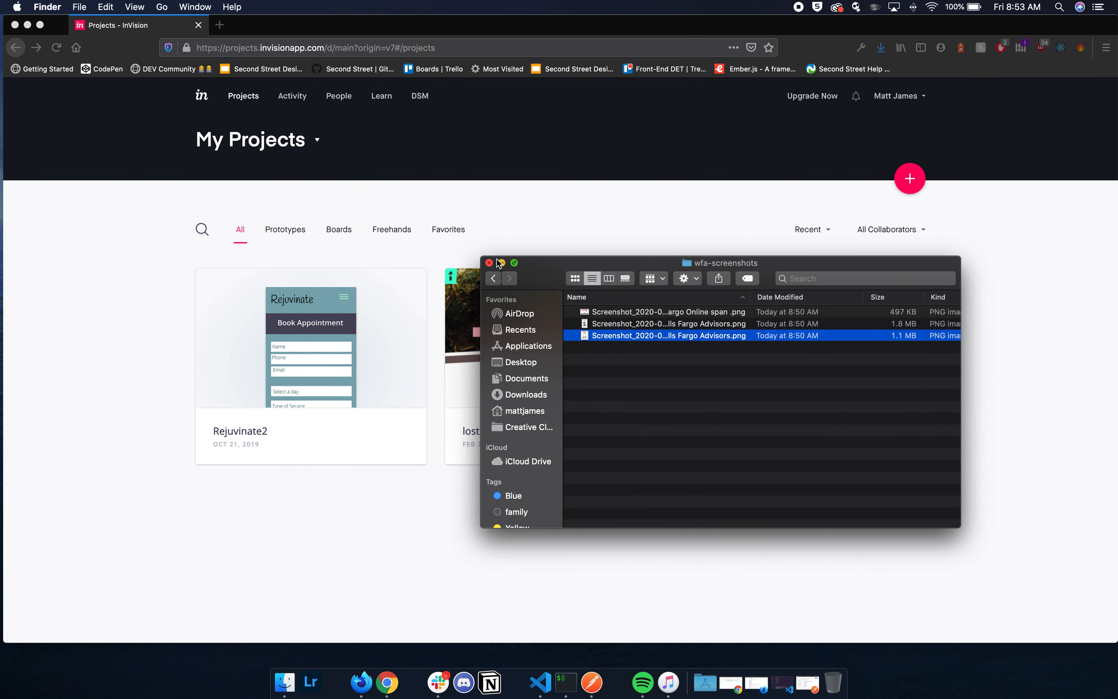
{"action": "left_click", "coordinate": [503, 262]}
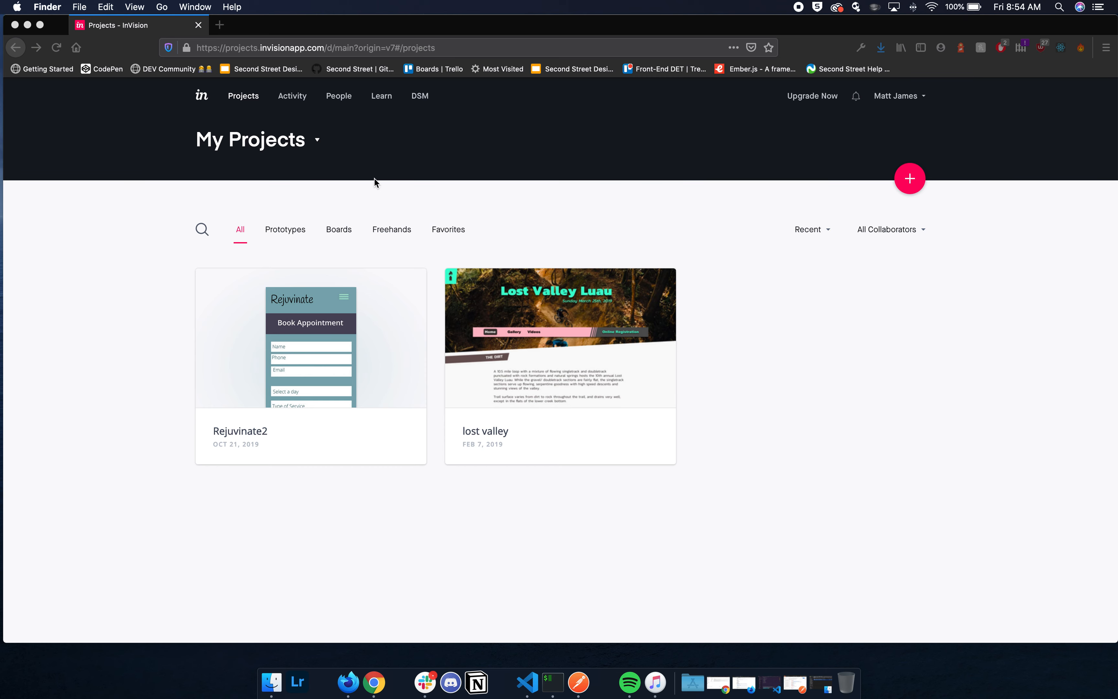
Step: Create a new Desktop prototype named "Online Account Signup"
{"action": "left_click", "coordinate": [912, 179]}
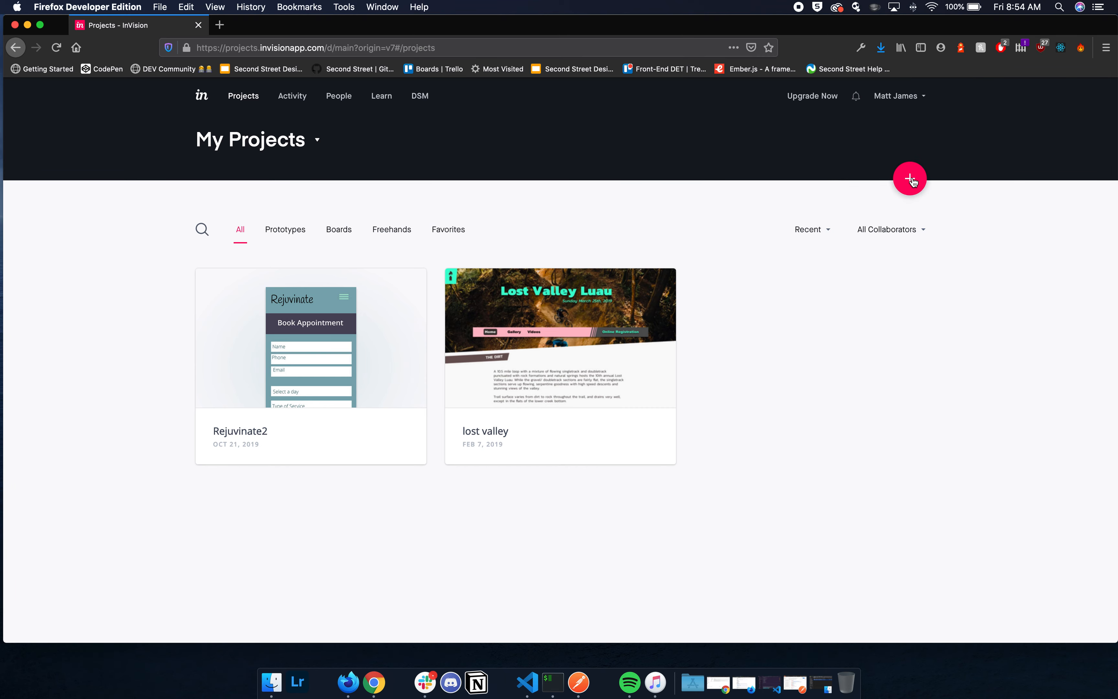
{"action": "left_click", "coordinate": [912, 179]}
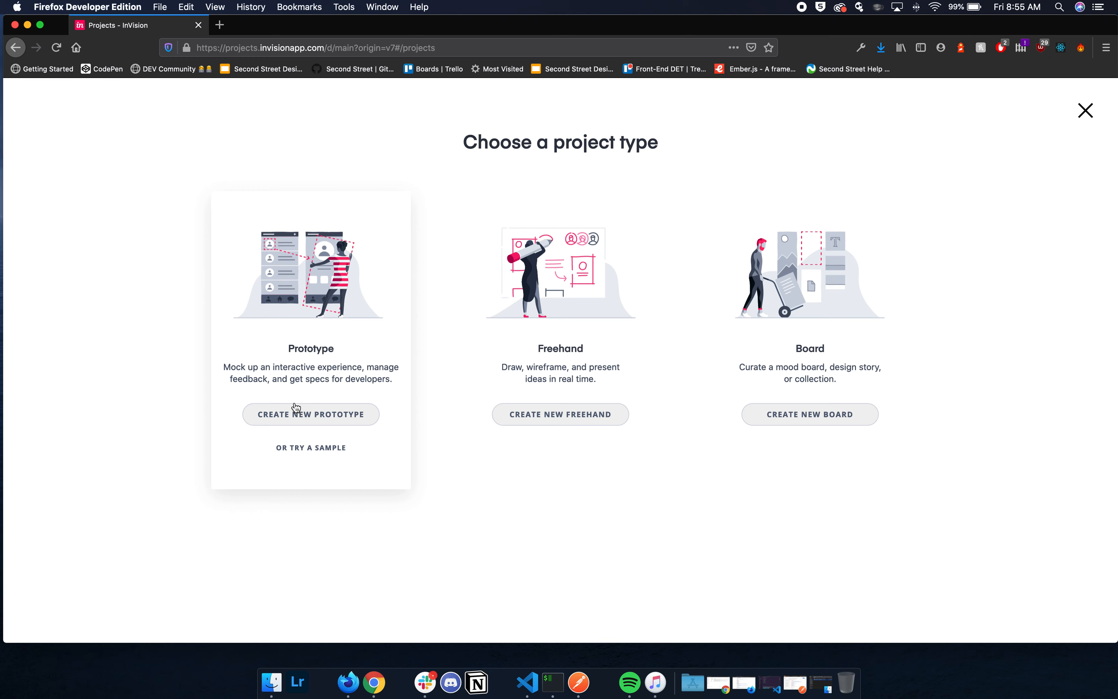
{"action": "left_click", "coordinate": [293, 414]}
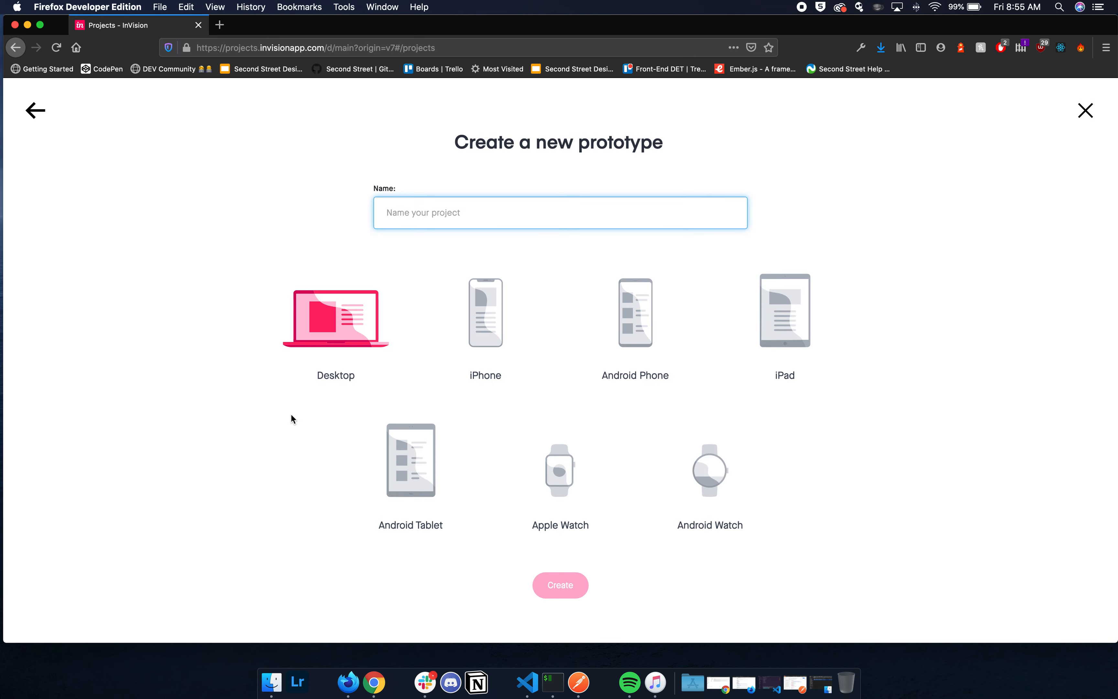
{"action": "type", "text": "Online"}
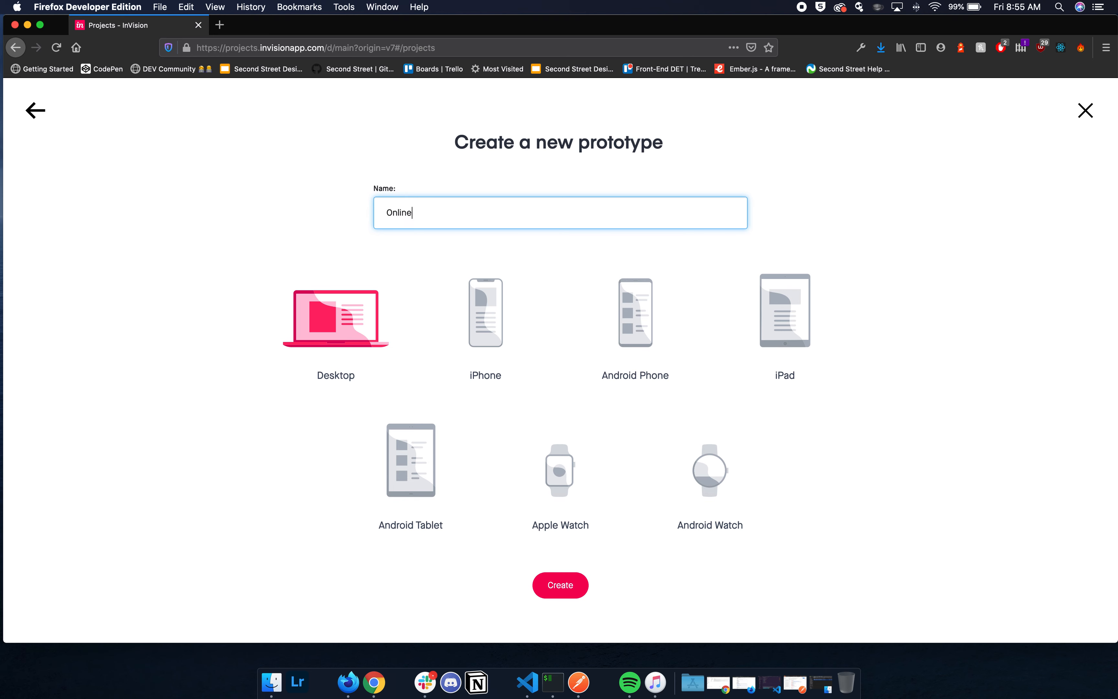
{"action": "type", "text": " Account Signup"}
{"action": "left_click", "coordinate": [566, 590]}
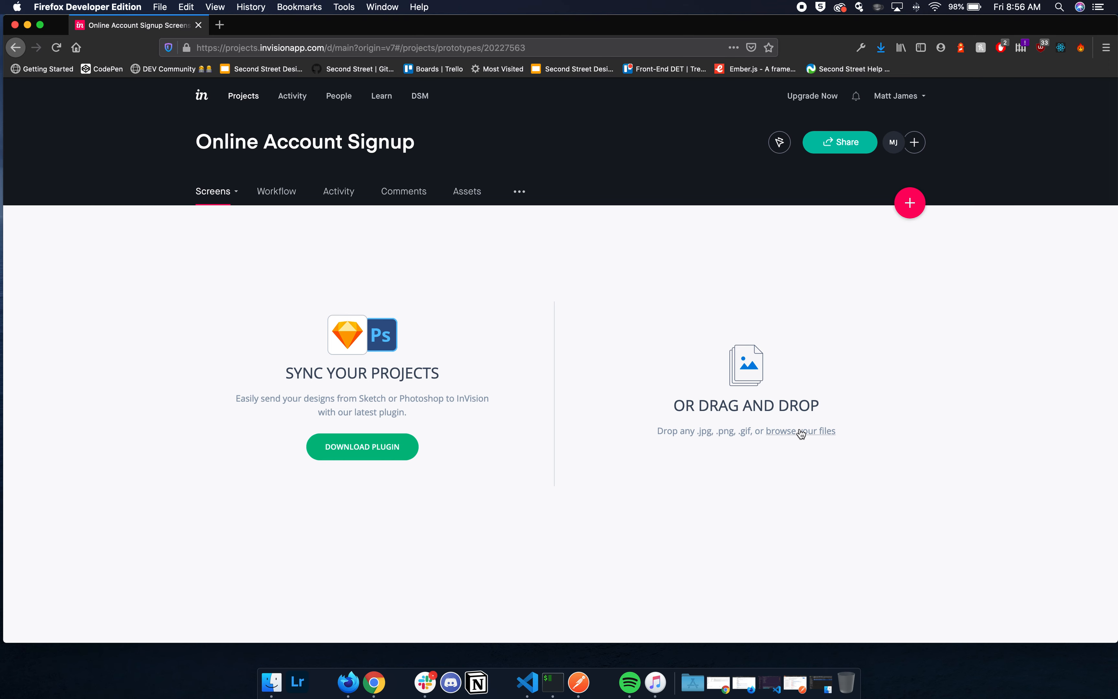
Step: Upload all three screenshots from the wfa-screenshots folder to the prototype, and close the folder window
{"action": "left_click", "coordinate": [270, 683]}
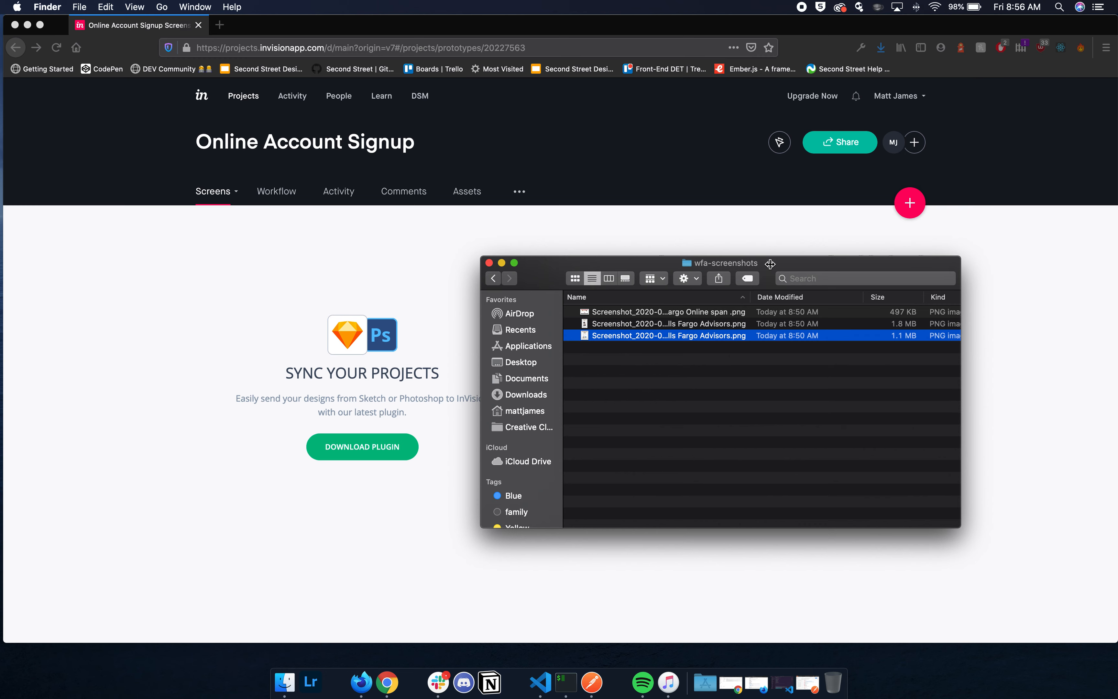
{"action": "left_click_drag", "start_coordinate": [770, 263], "coordinate": [386, 203]}
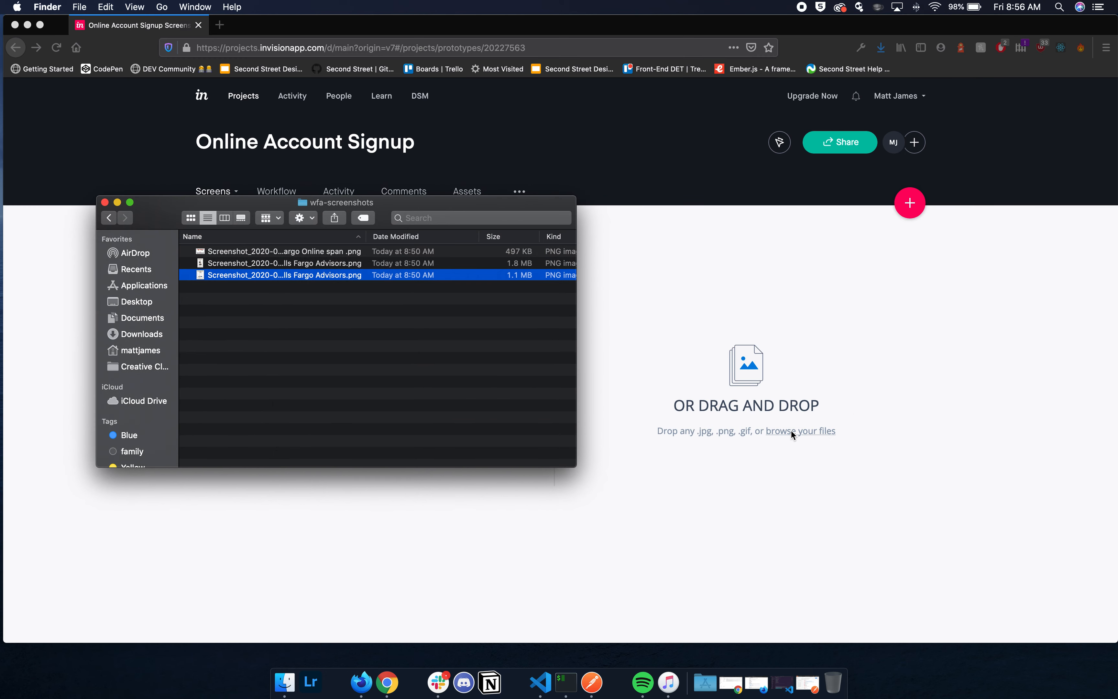
{"action": "left_click", "coordinate": [388, 252], "text": "shift"}
{"action": "left_click_drag", "start_coordinate": [388, 252], "coordinate": [809, 360]}
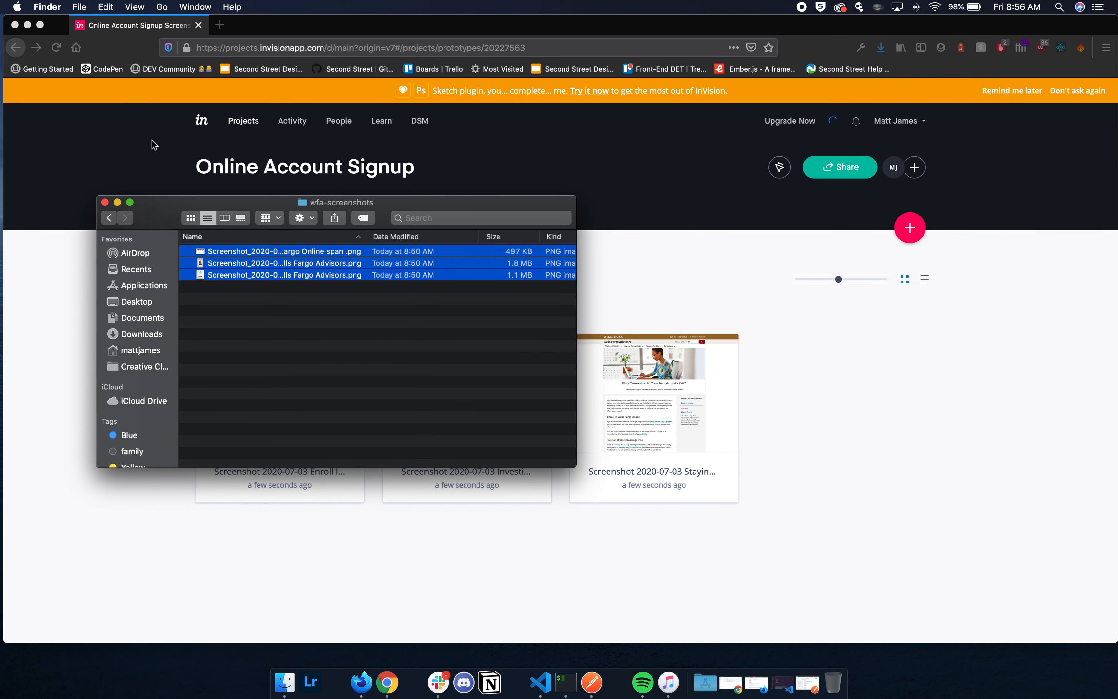
{"action": "left_click", "coordinate": [106, 203]}
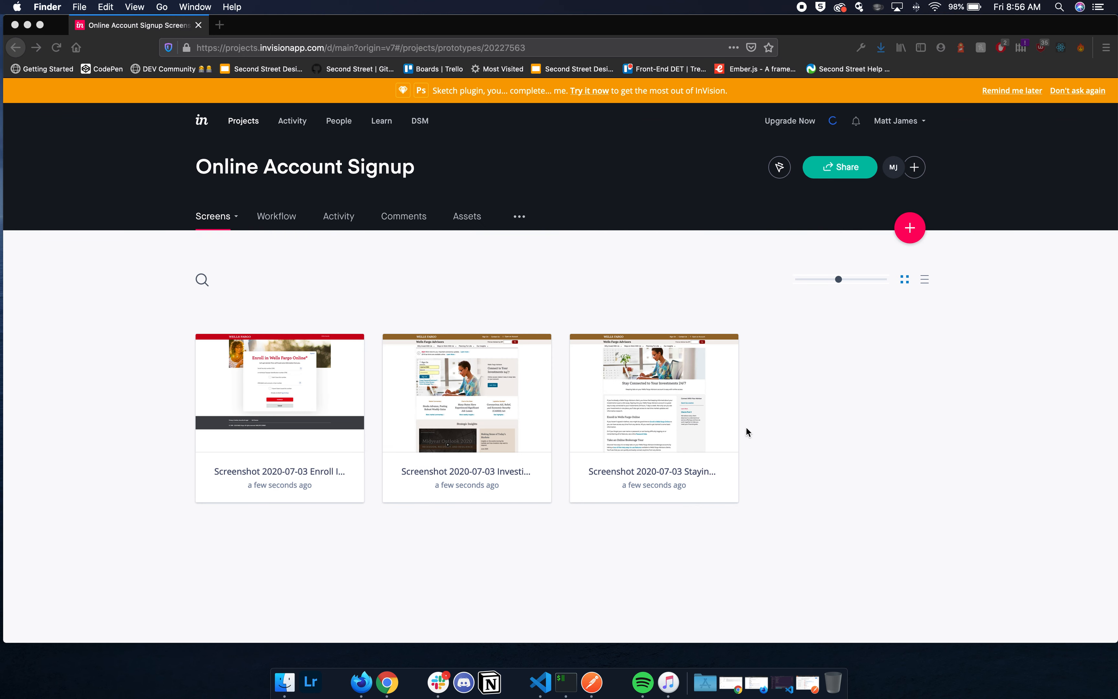
Step: View the Investing Services screen in preview and return to the prototype's screen overview
{"action": "left_click", "coordinate": [462, 413]}
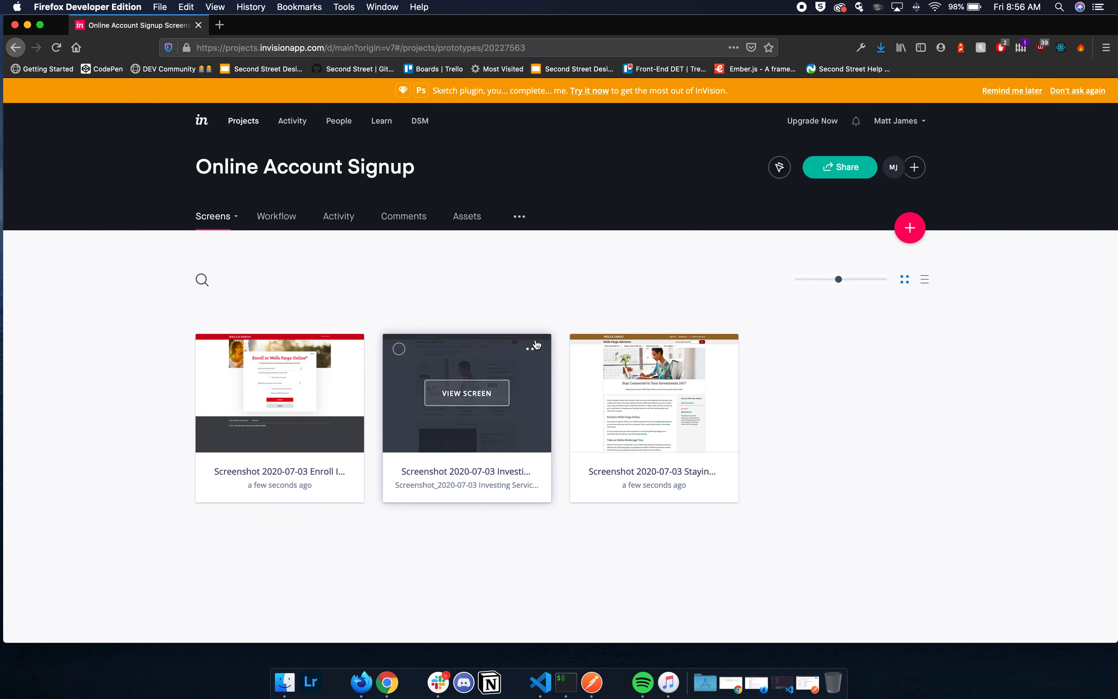
{"action": "mouse_move", "coordinate": [536, 352]}
{"action": "left_click", "coordinate": [423, 476]}
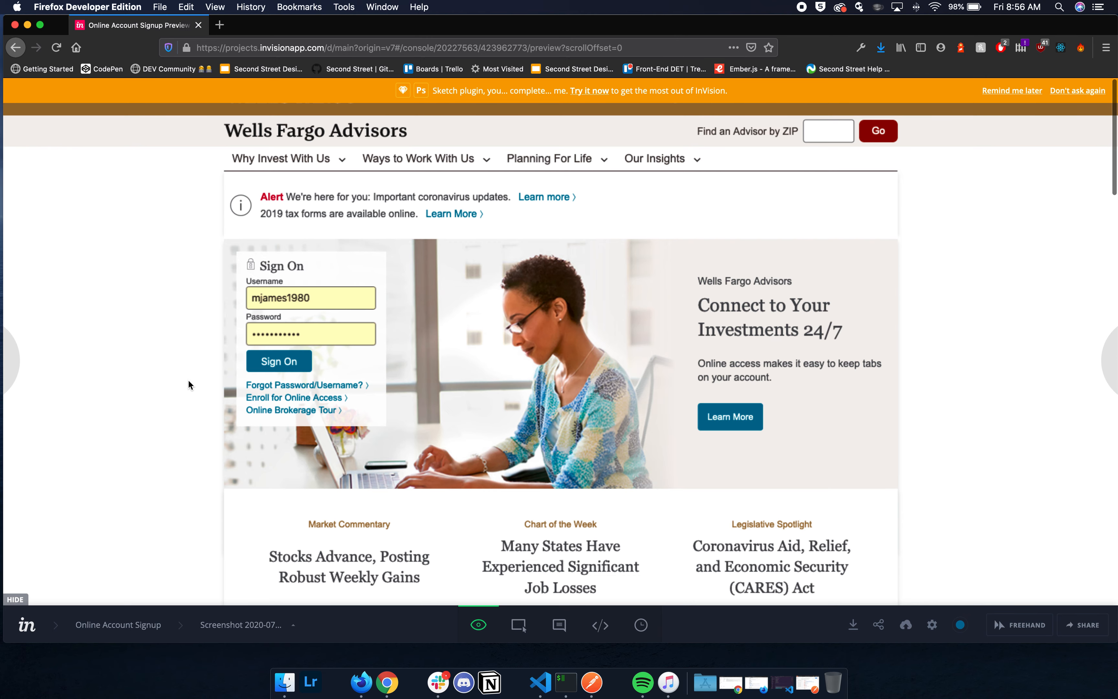
{"action": "left_click", "coordinate": [15, 47]}
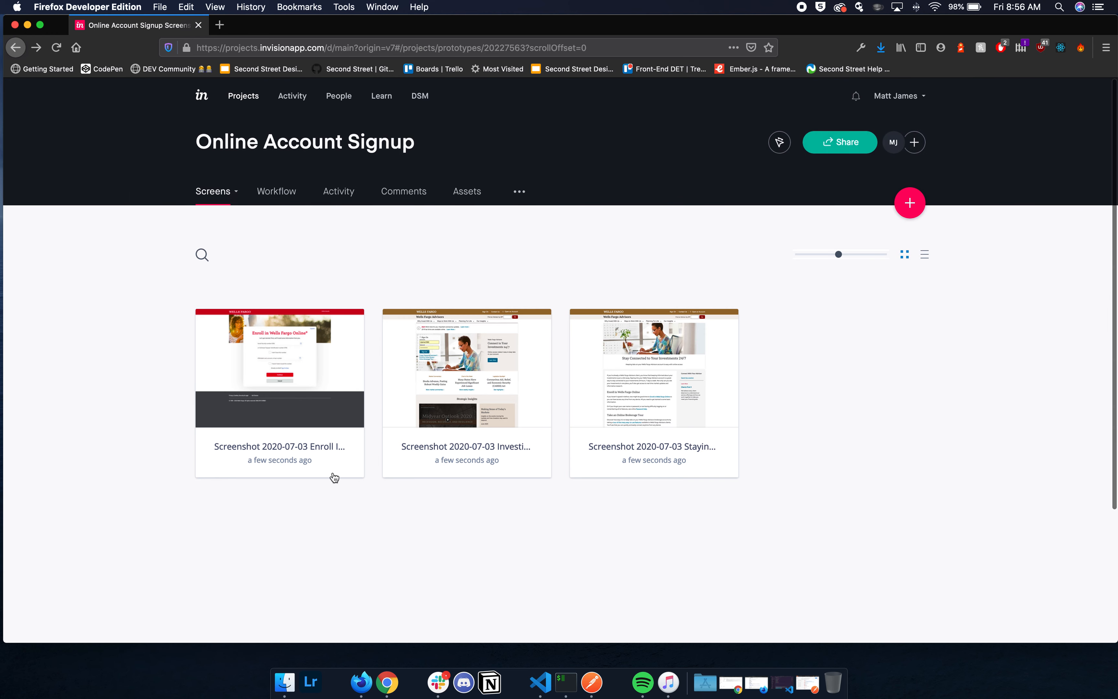
Step: Move the Enroll screen to the end of the screen order and open the Investing Services screen
{"action": "mouse_move", "coordinate": [317, 439]}
{"action": "left_click_drag", "start_coordinate": [330, 420], "coordinate": [693, 424]}
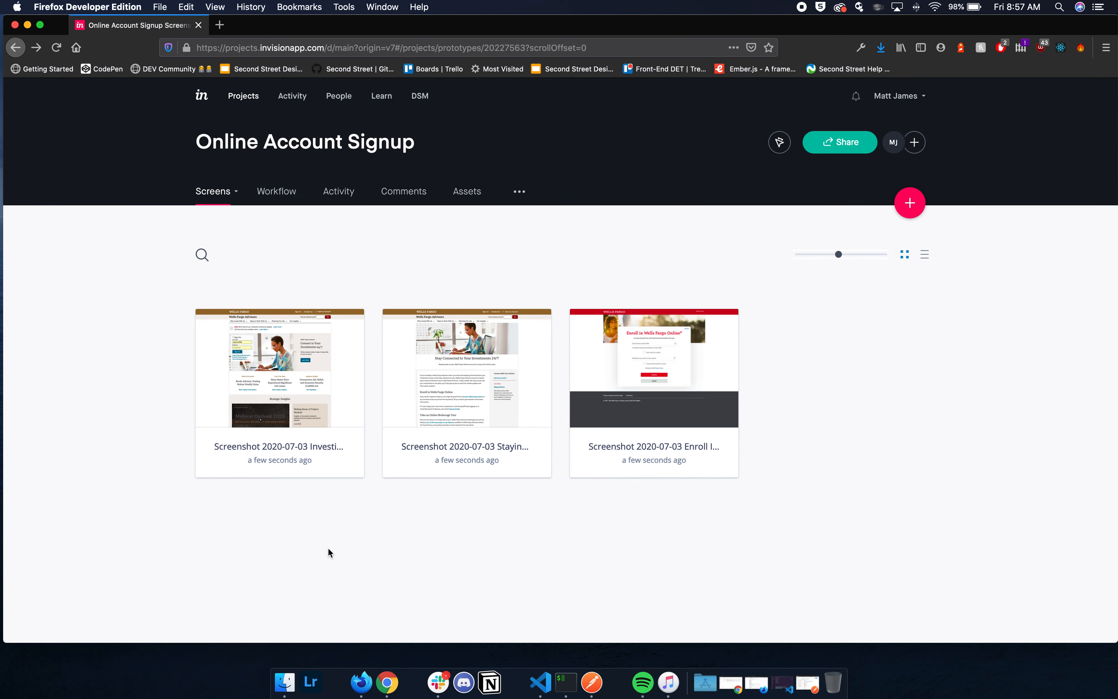
{"action": "left_click", "coordinate": [319, 404]}
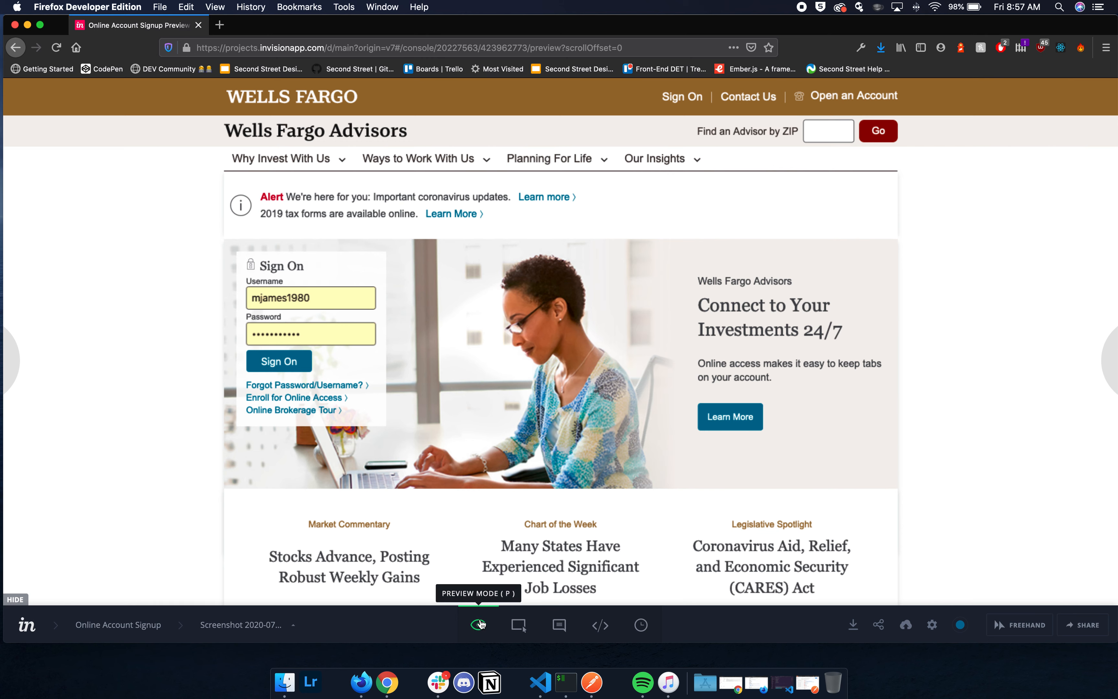
Step: Leave the comment "I think this blue is too cool," at the Enroll for Online Access link
{"action": "left_click", "coordinate": [558, 628]}
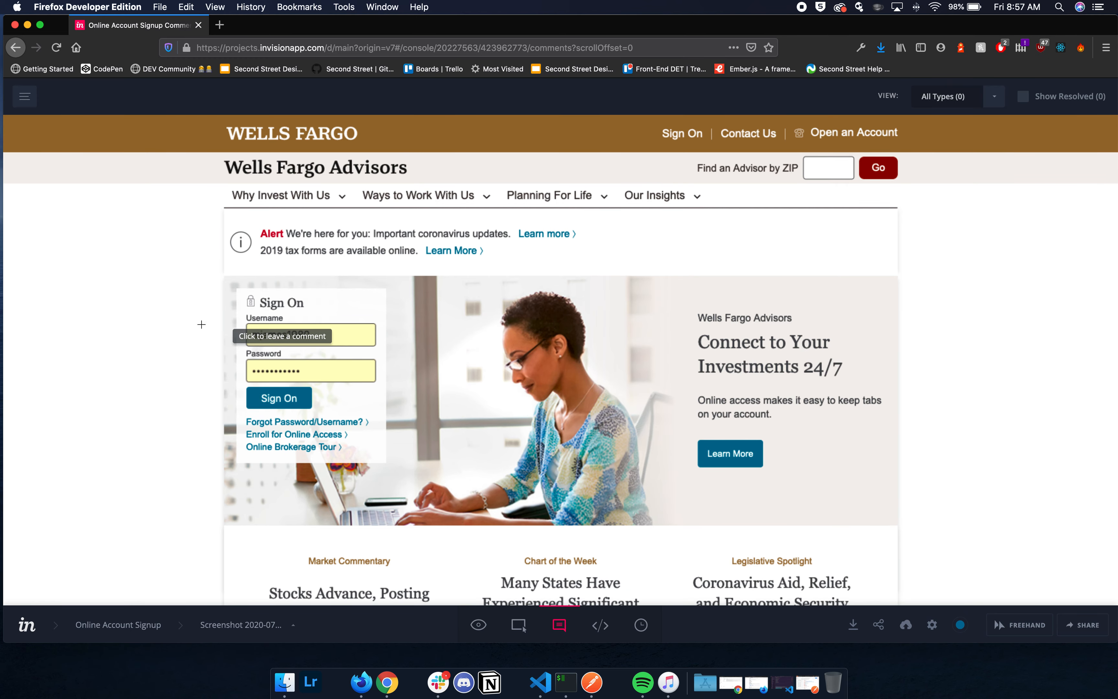
{"action": "left_click", "coordinate": [245, 435]}
{"action": "type", "text": "I think this "}
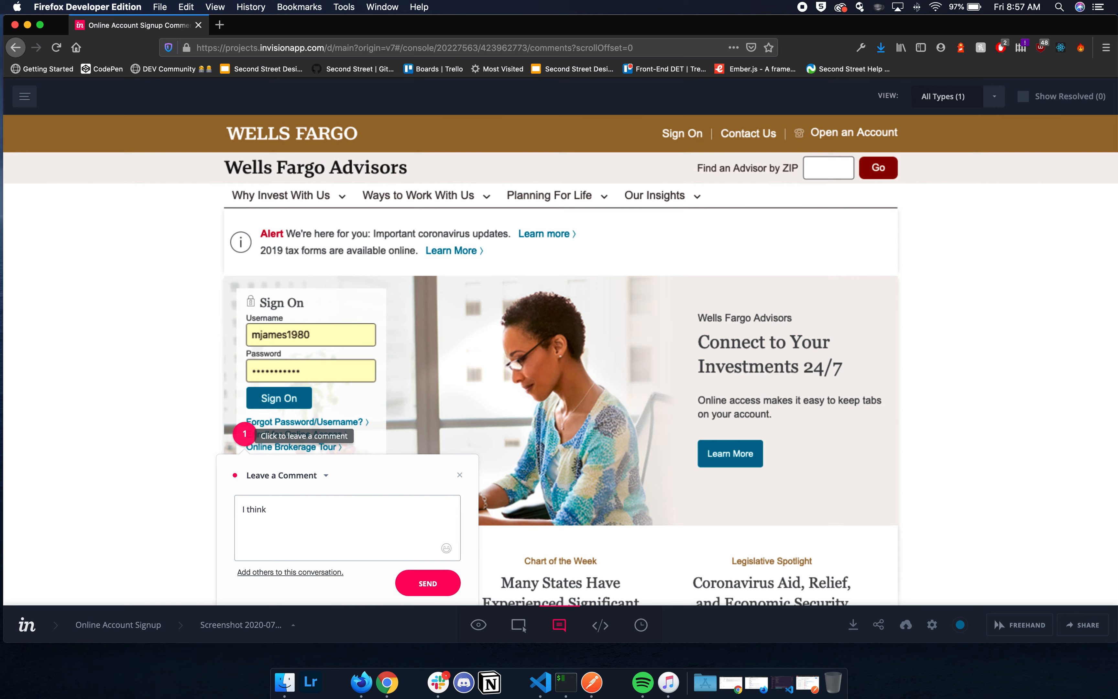
{"action": "type", "text": "blue is too cool,"}
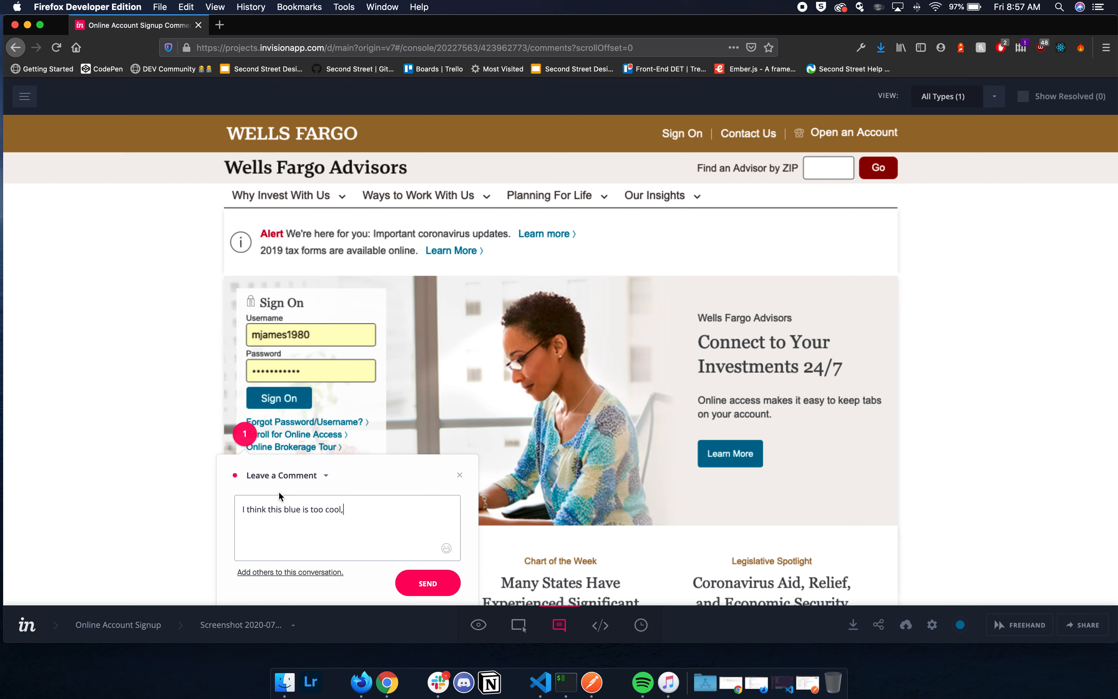
{"action": "key", "text": "Return"}
{"action": "left_click", "coordinate": [401, 549]}
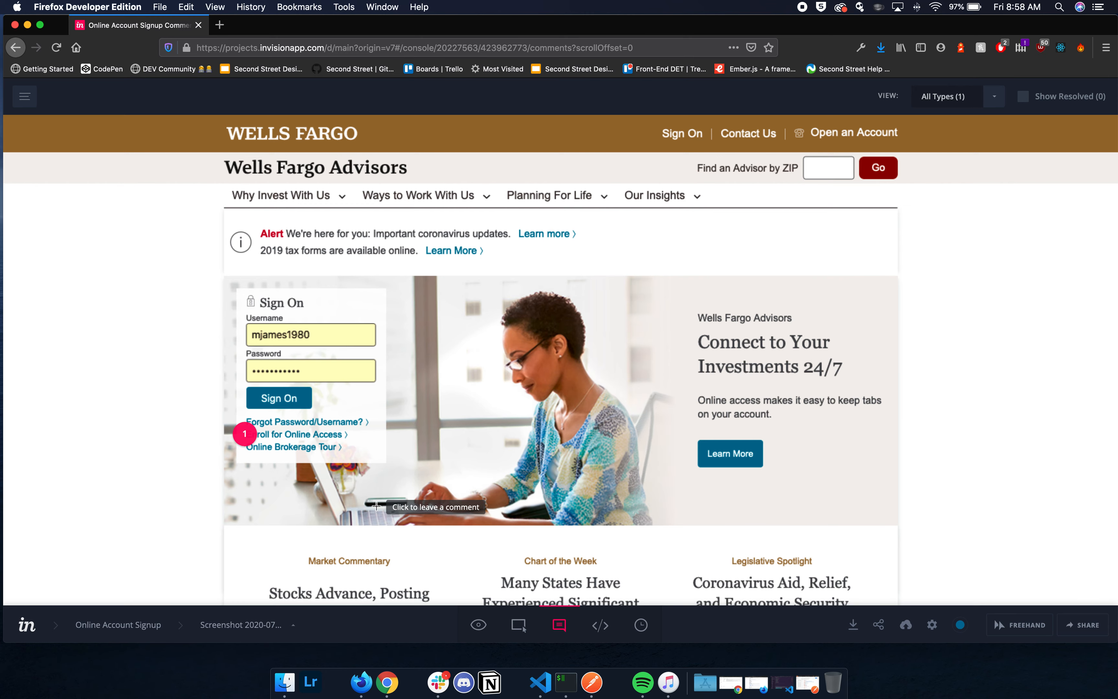
Step: Look at the Inspect mode and the version history of the Investing Services screen
{"action": "left_click", "coordinate": [597, 632]}
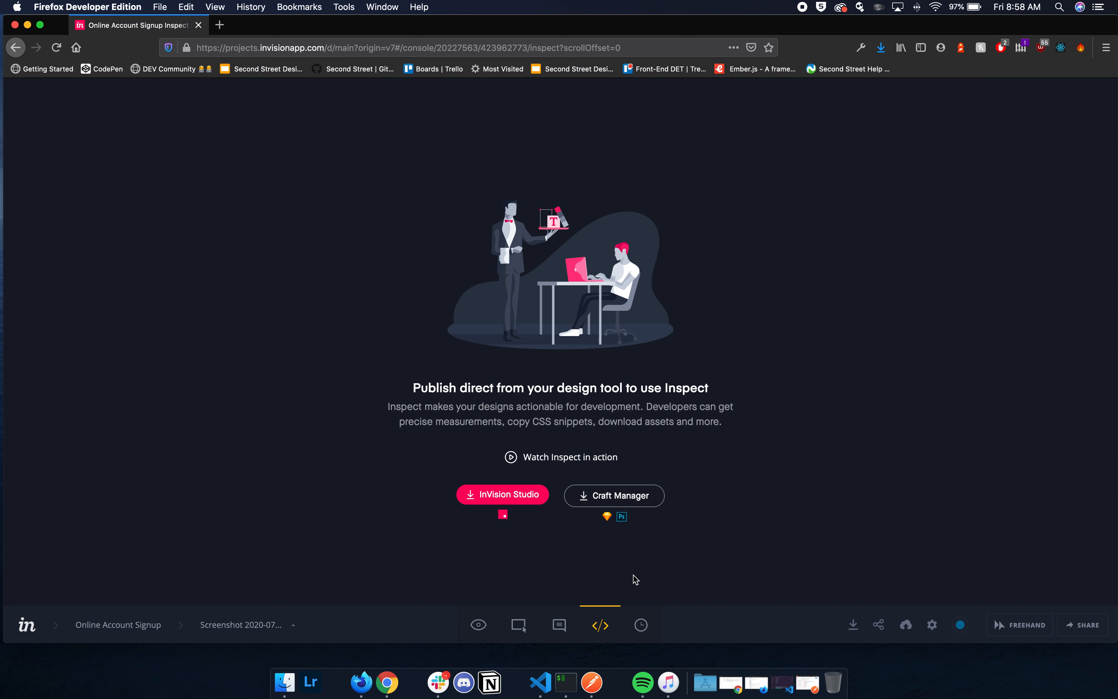
{"action": "left_click", "coordinate": [641, 625]}
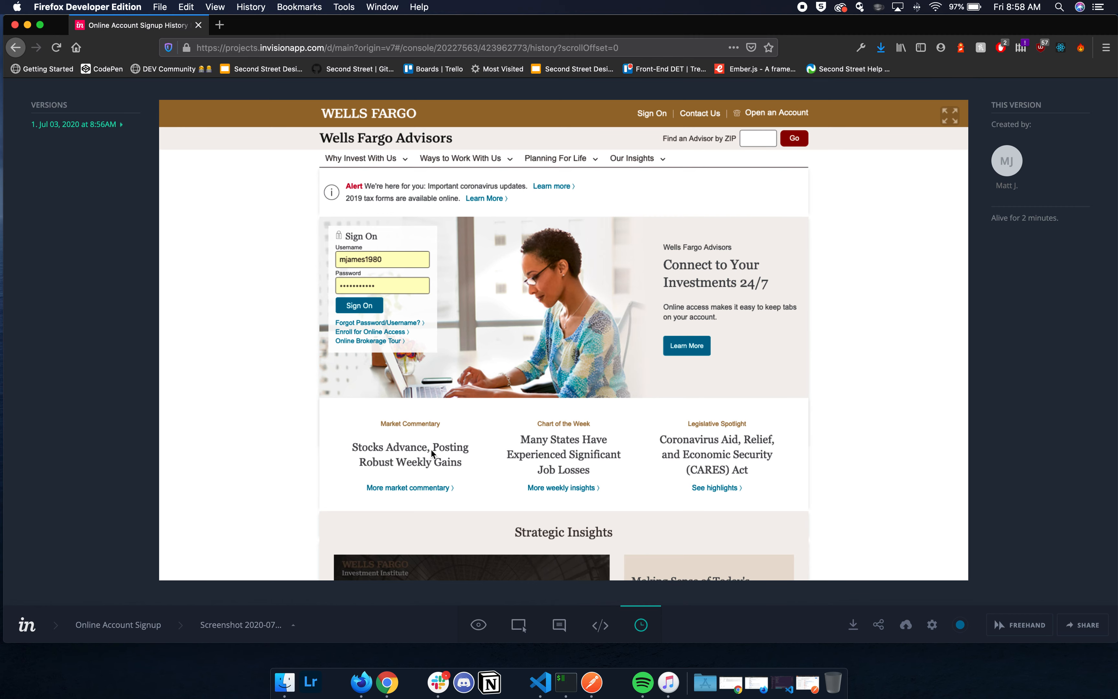
Step: In build mode, draw a hotspot around the Learn More button beneath "Connect to Your Investments 24/7"
{"action": "left_click", "coordinate": [525, 627]}
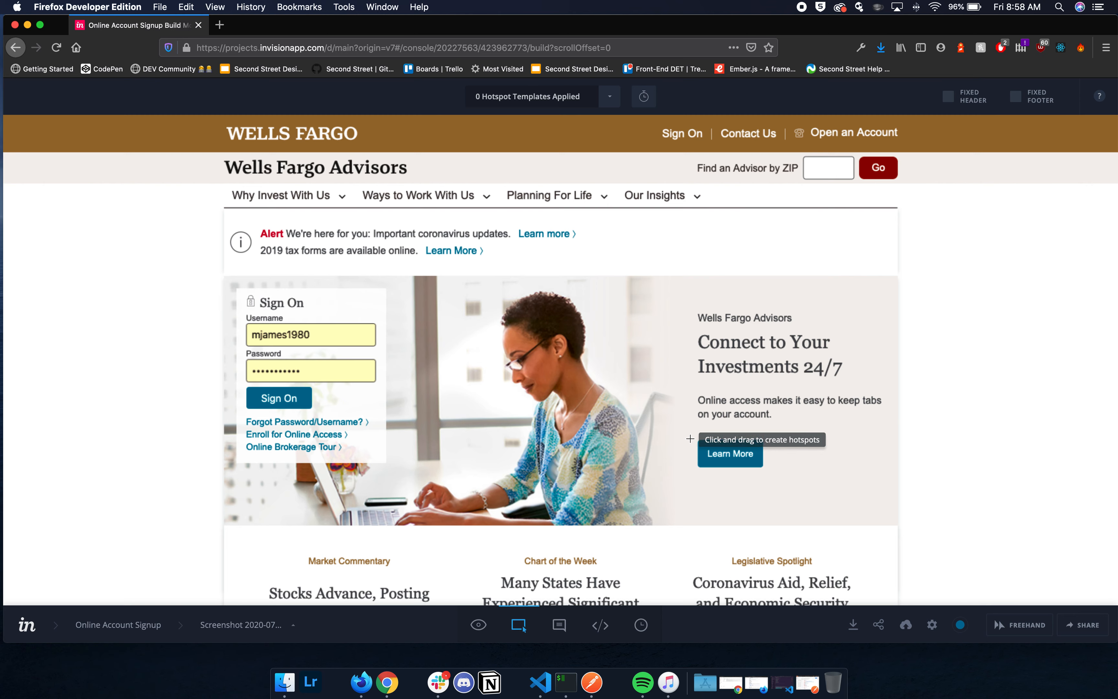
{"action": "left_click_drag", "start_coordinate": [691, 437], "coordinate": [774, 472]}
{"action": "scroll", "coordinate": [775, 471], "scroll_direction": "down", "scroll_amount": 5}
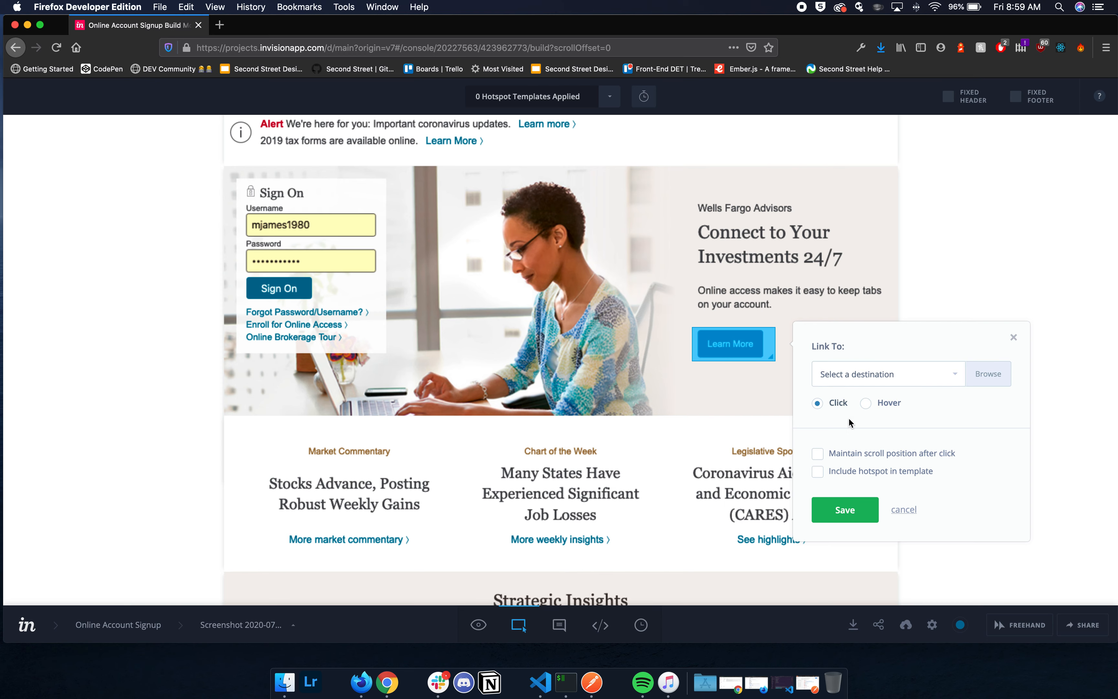
Step: Link the Learn More hotspot to the Staying Connected 24 7 screen on click and save it
{"action": "left_click", "coordinate": [884, 383]}
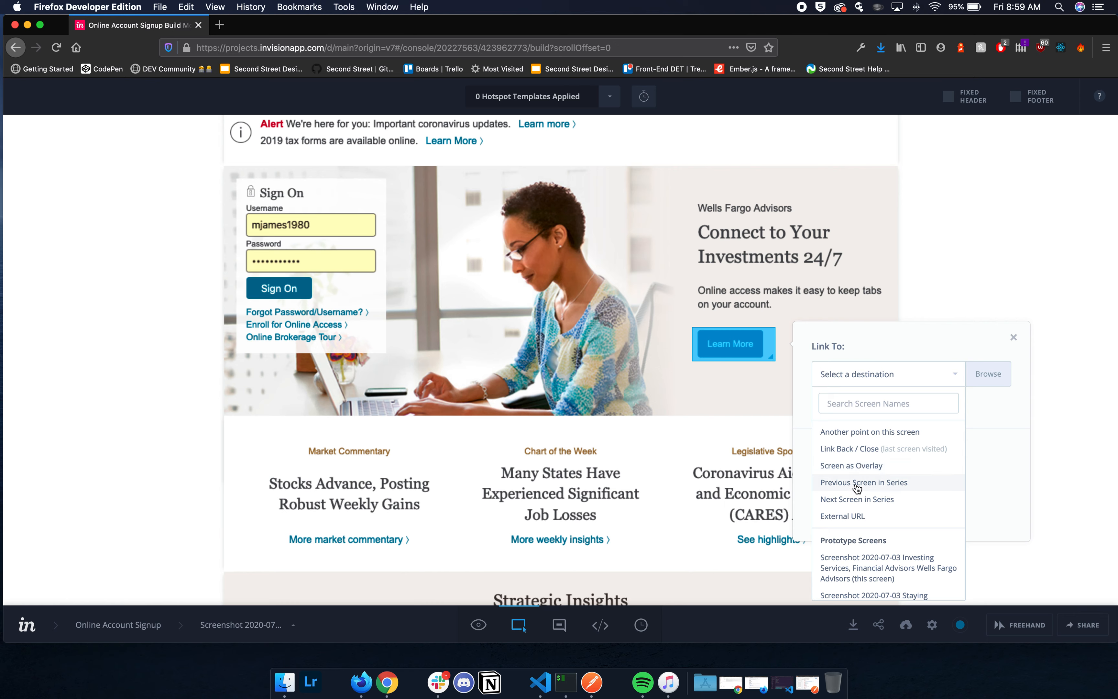
{"action": "scroll", "coordinate": [857, 488], "scroll_direction": "down", "scroll_amount": 2}
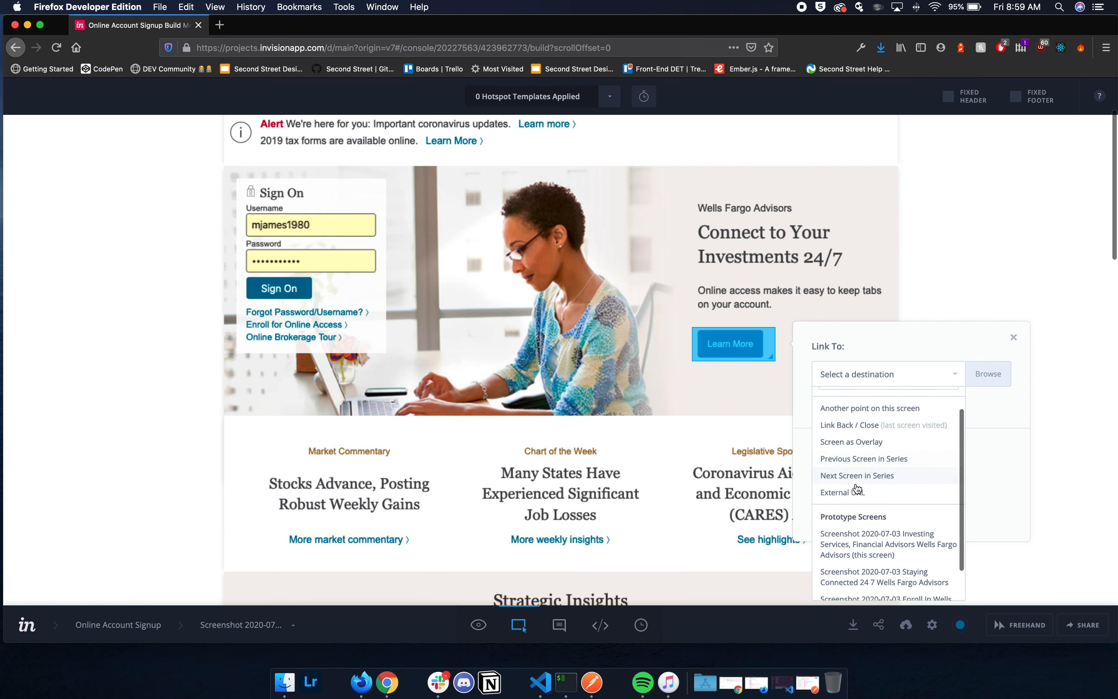
{"action": "scroll", "coordinate": [857, 489], "scroll_direction": "down", "scroll_amount": 1}
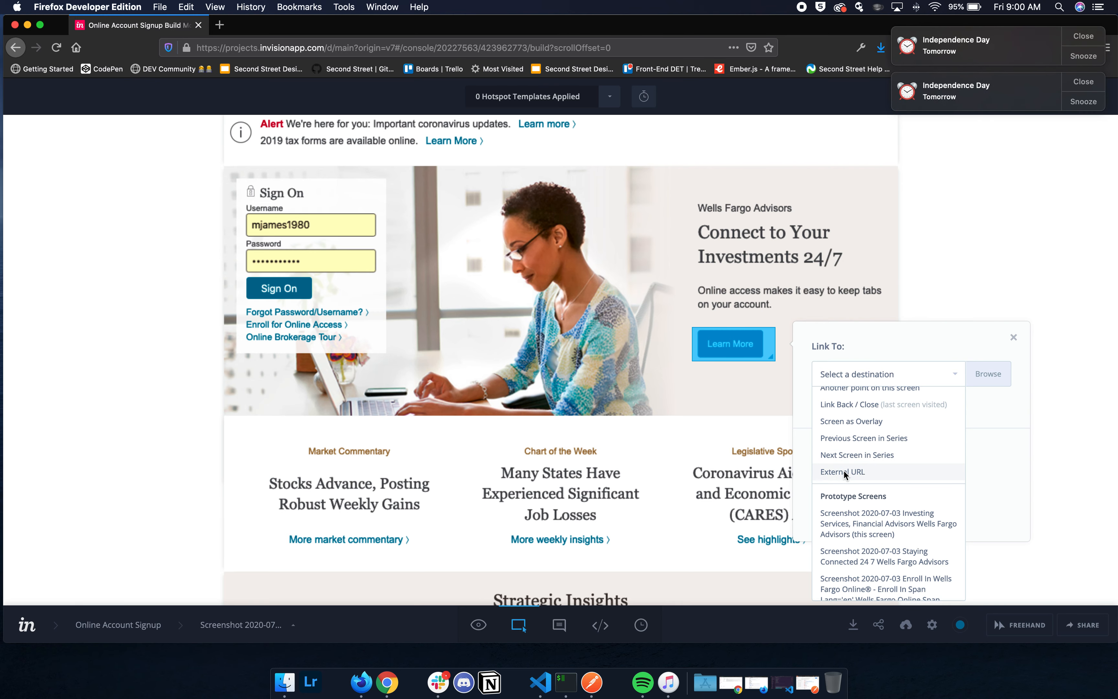
{"action": "left_click", "coordinate": [1076, 40]}
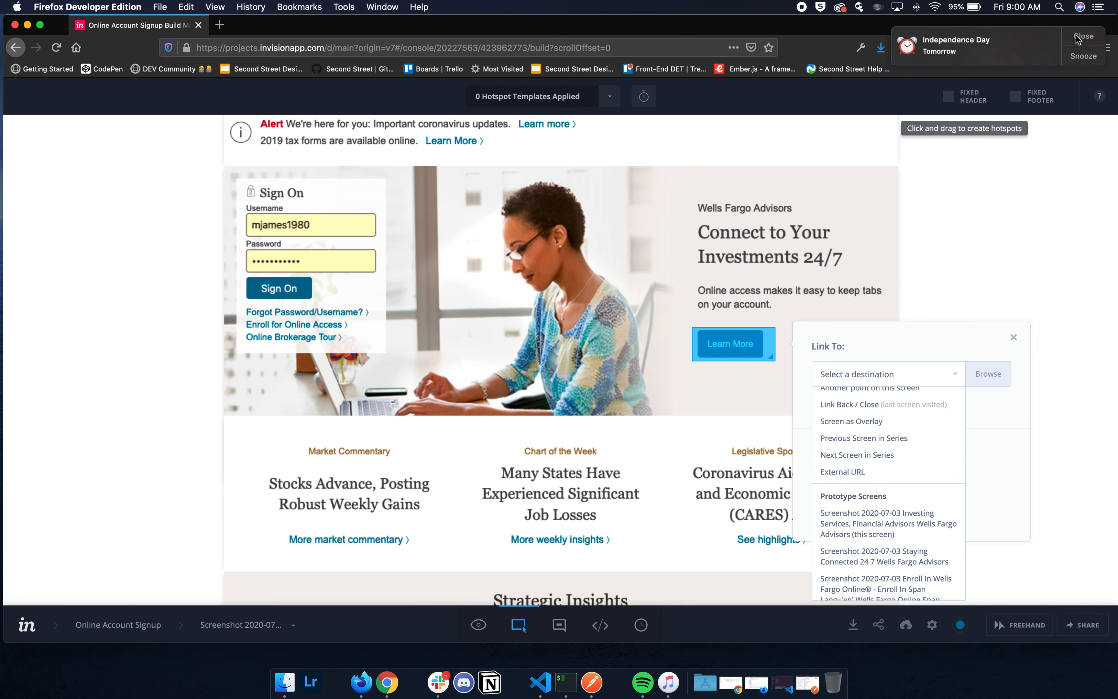
{"action": "left_click", "coordinate": [1076, 40]}
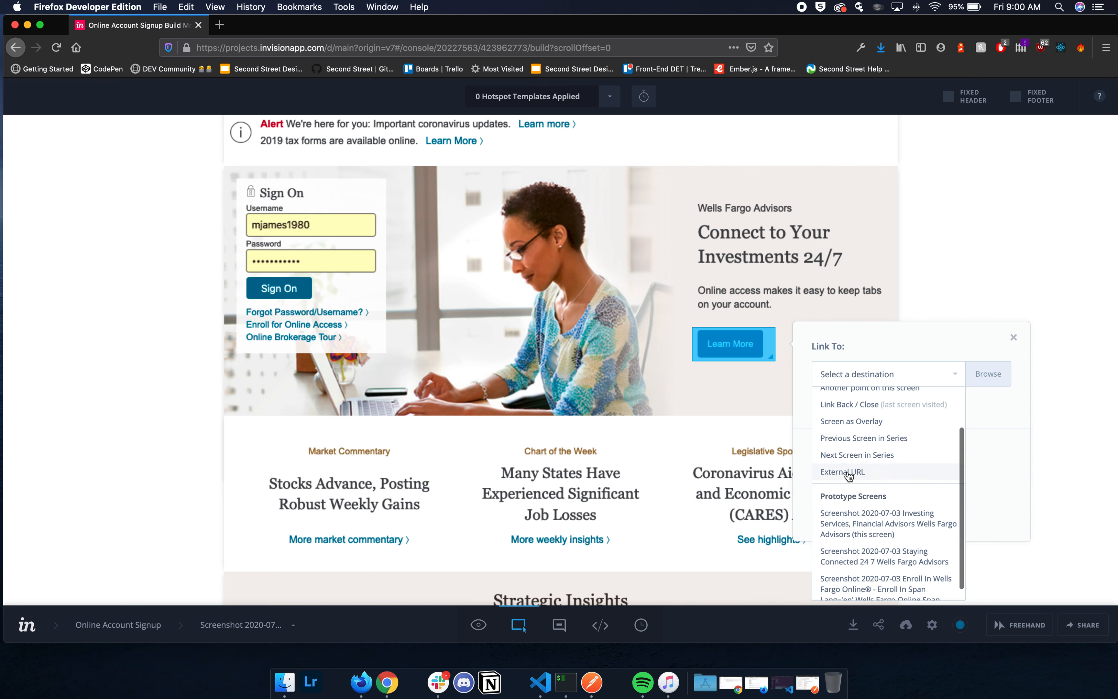
{"action": "scroll", "coordinate": [845, 474], "scroll_direction": "down", "scroll_amount": 1}
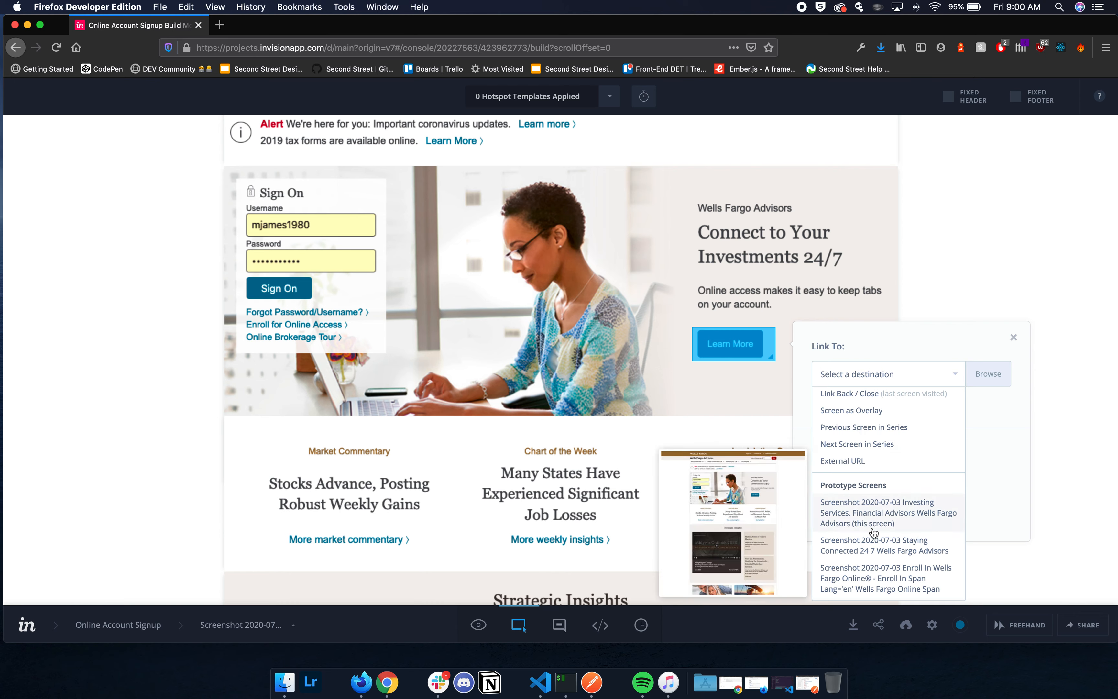
{"action": "left_click", "coordinate": [874, 548]}
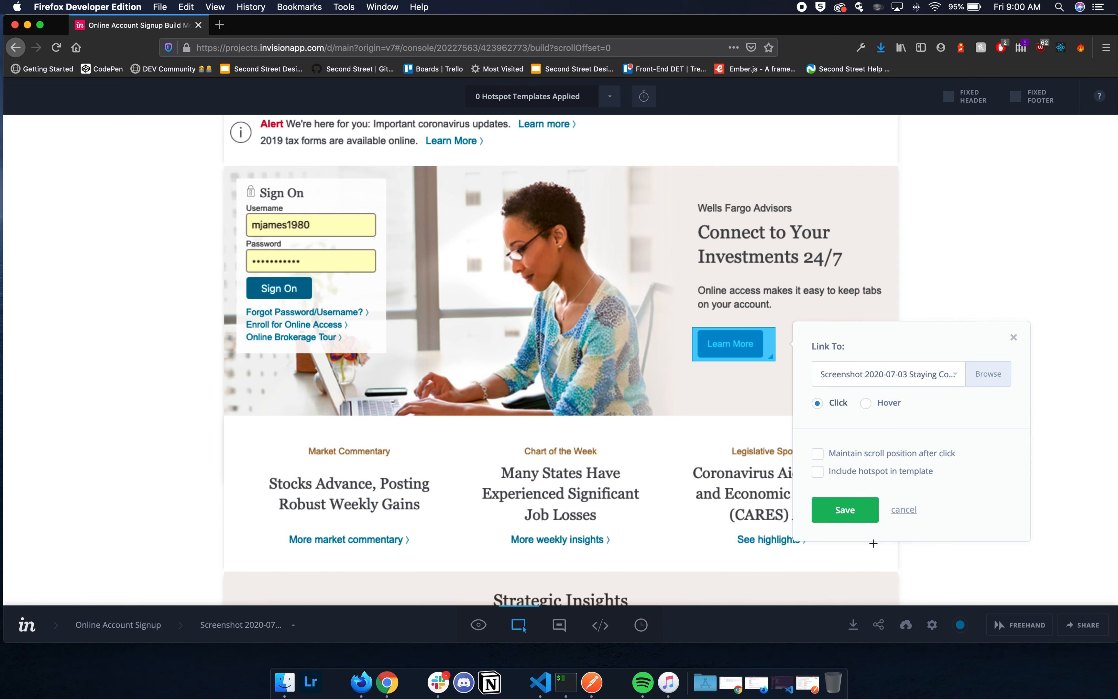
{"action": "left_click", "coordinate": [843, 508]}
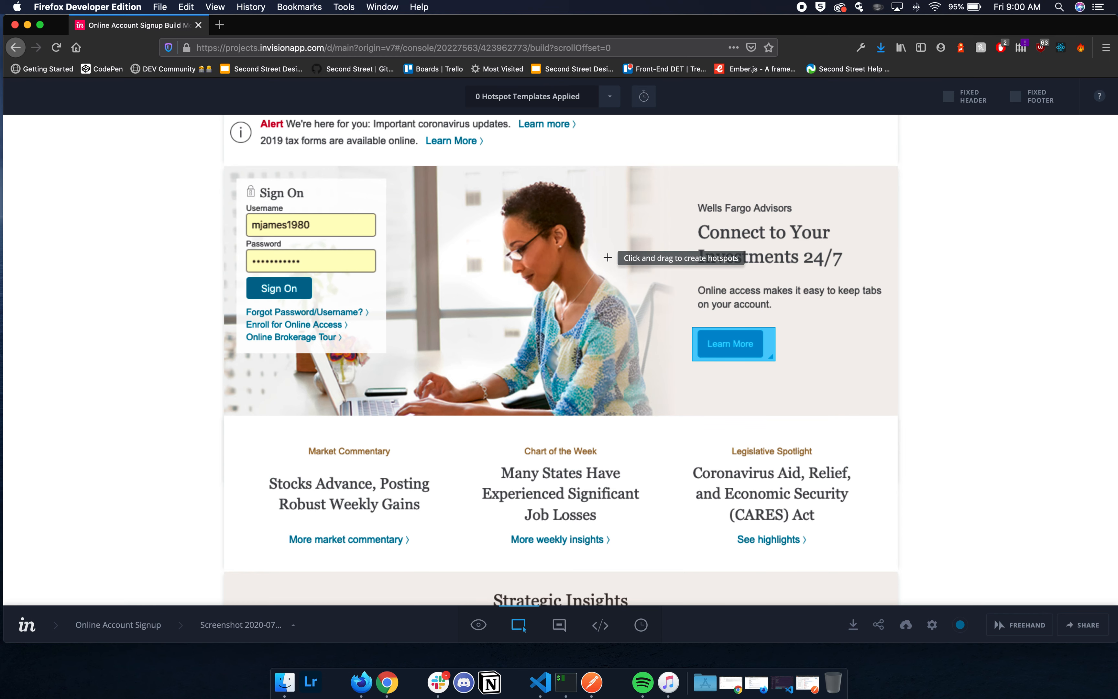
Step: Test the Learn More hotspot in preview mode and look through the Staying Connected screen for the enrollment link
{"action": "left_click", "coordinate": [484, 626]}
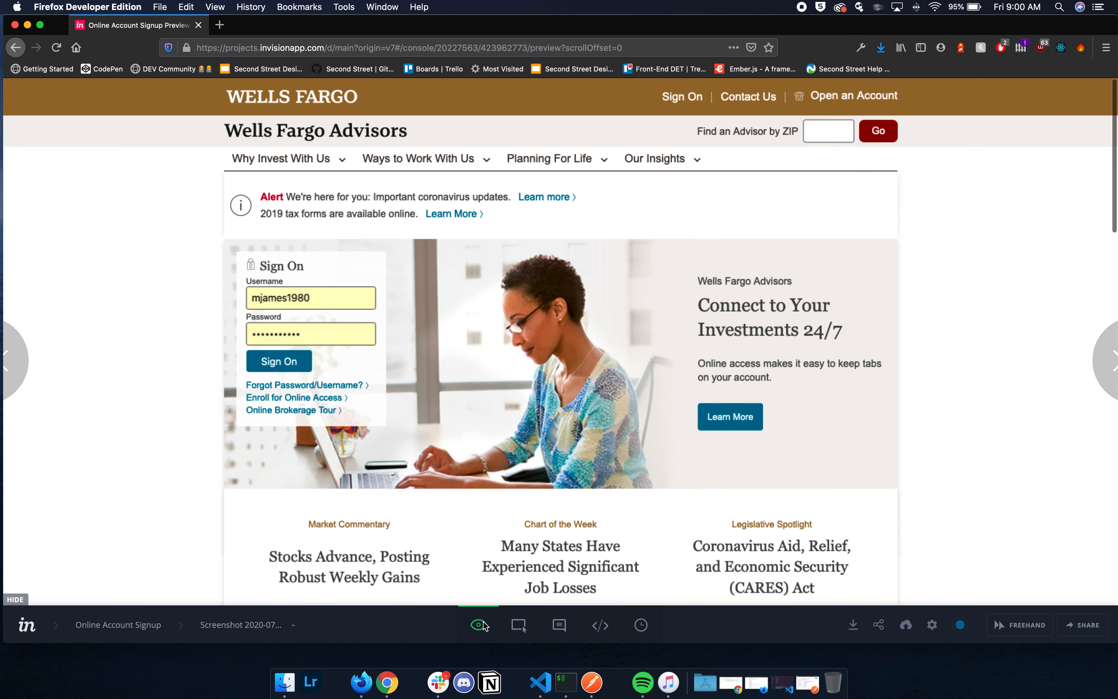
{"action": "left_click", "coordinate": [739, 425]}
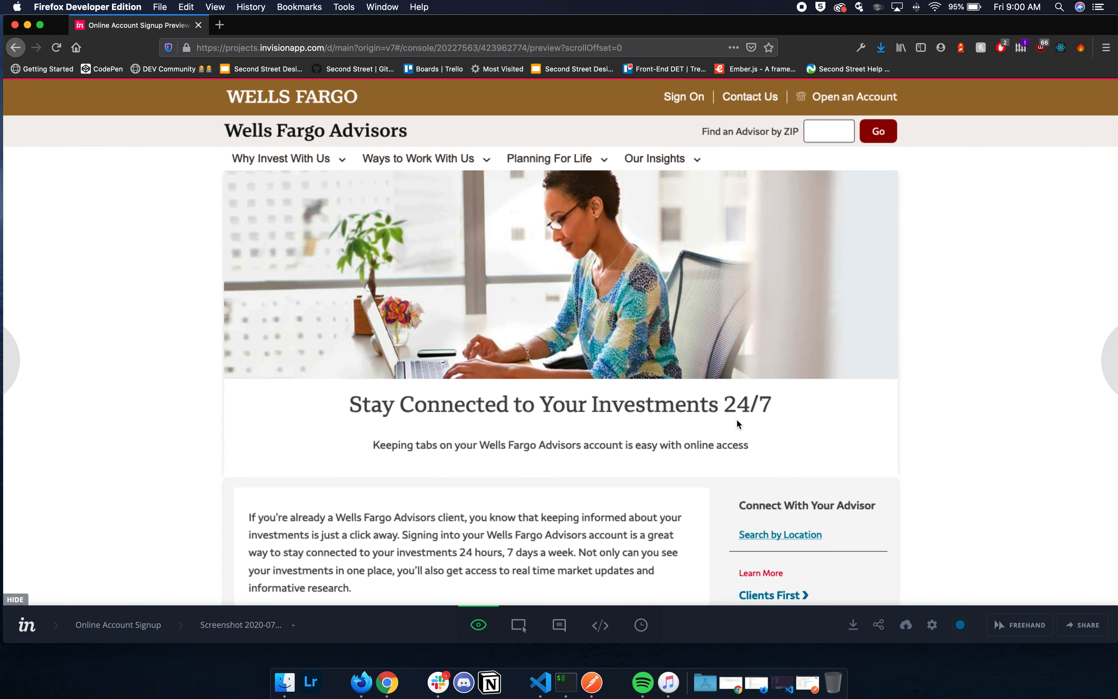
{"action": "scroll", "coordinate": [737, 420], "scroll_direction": "down", "scroll_amount": 3}
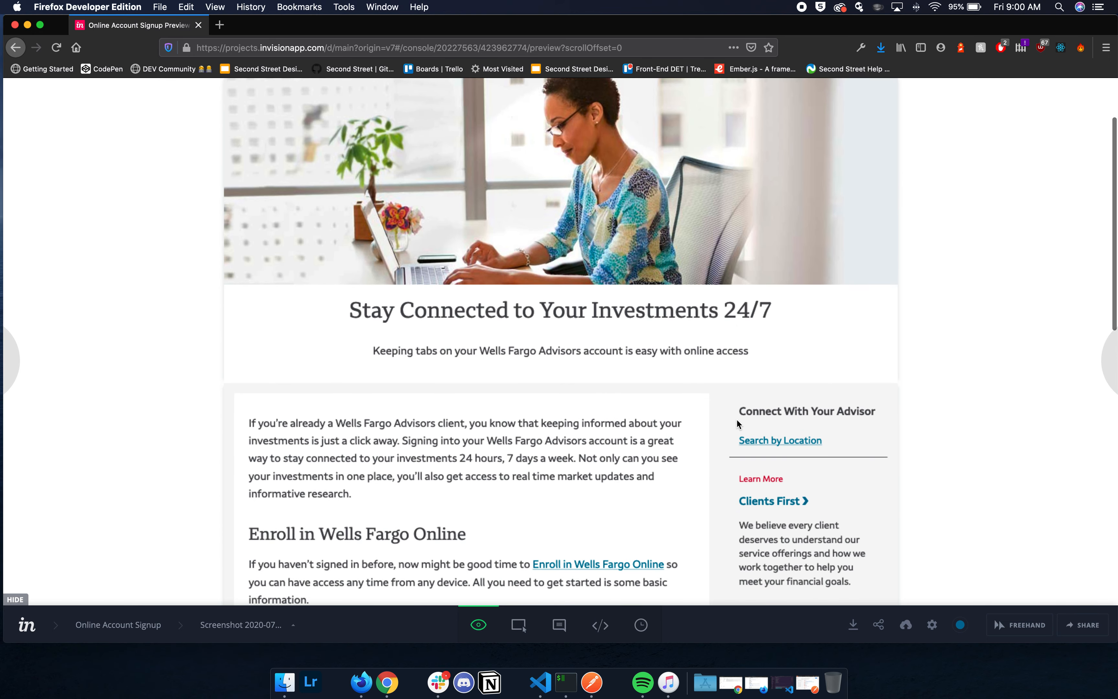
{"action": "scroll", "coordinate": [737, 420], "scroll_direction": "down", "scroll_amount": 5}
{"action": "scroll", "coordinate": [737, 421], "scroll_direction": "down", "scroll_amount": 5}
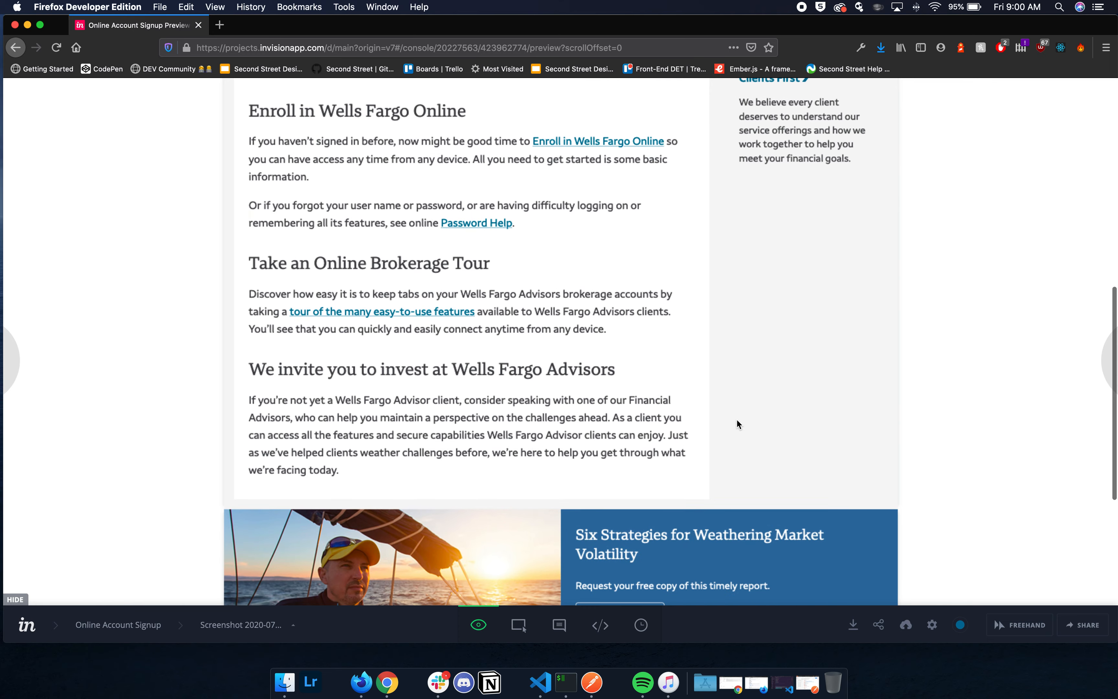
{"action": "scroll", "coordinate": [737, 424], "scroll_direction": "down", "scroll_amount": 4}
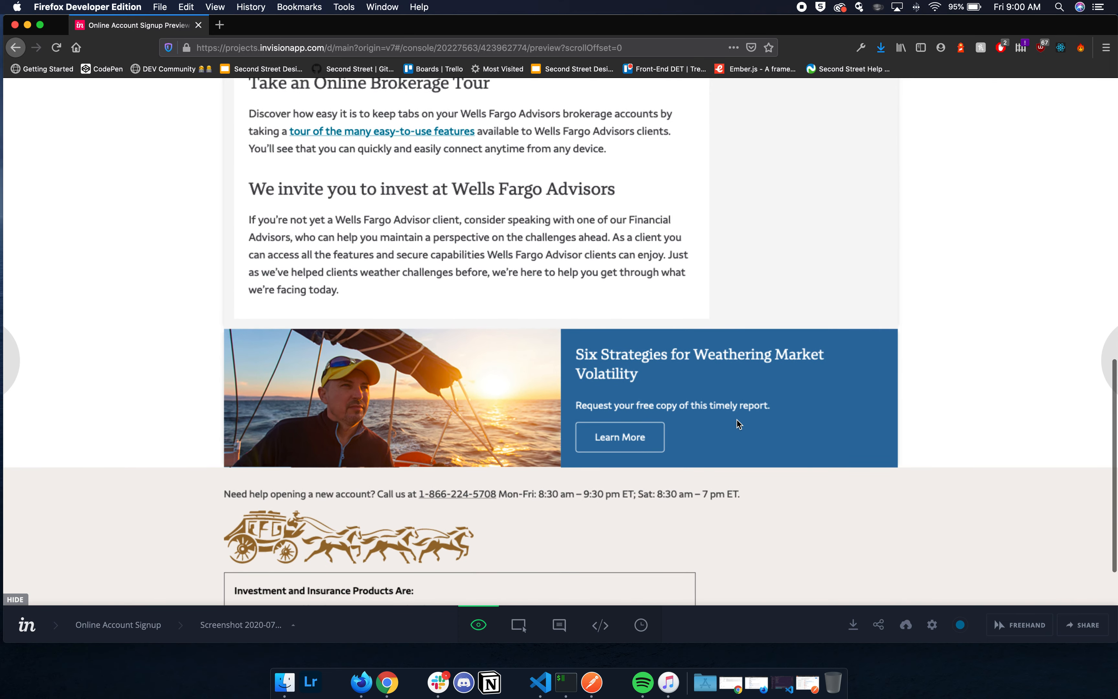
{"action": "scroll", "coordinate": [737, 420], "scroll_direction": "down", "scroll_amount": 1}
{"action": "scroll", "coordinate": [736, 419], "scroll_direction": "up", "scroll_amount": 11}
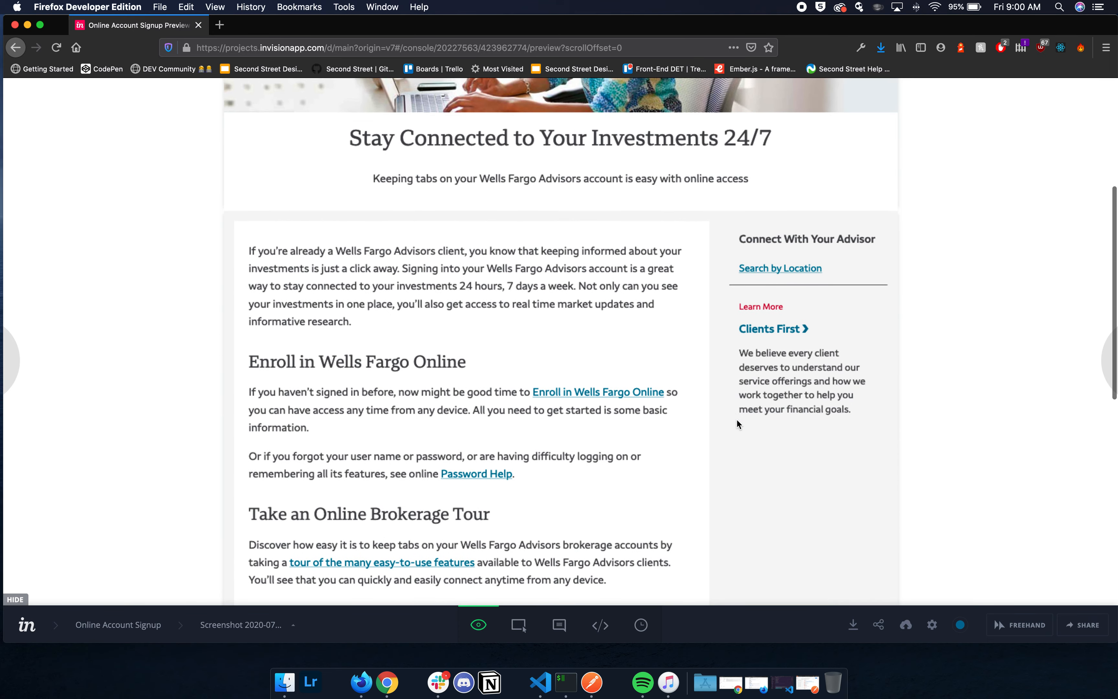
{"action": "scroll", "coordinate": [737, 419], "scroll_direction": "up", "scroll_amount": 5}
{"action": "scroll", "coordinate": [736, 419], "scroll_direction": "down", "scroll_amount": 5}
{"action": "scroll", "coordinate": [737, 421], "scroll_direction": "down", "scroll_amount": 2}
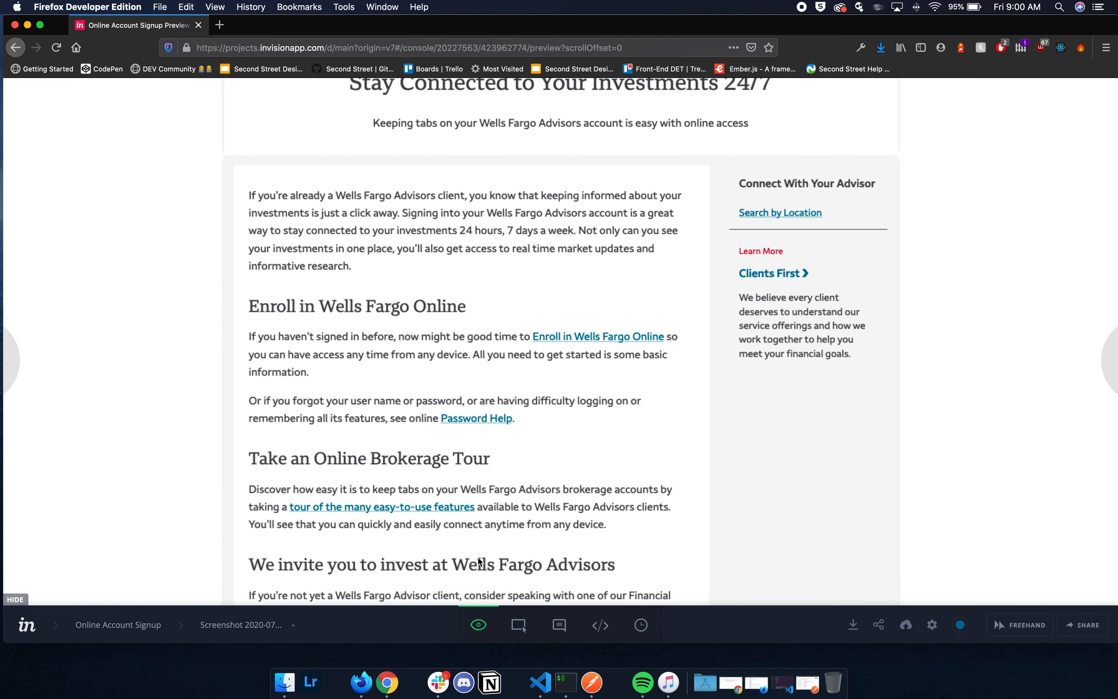
Step: In build mode, add a hotspot over the "Enroll in Wells Fargo Online" link and link it to the Enroll screen
{"action": "left_click", "coordinate": [525, 629]}
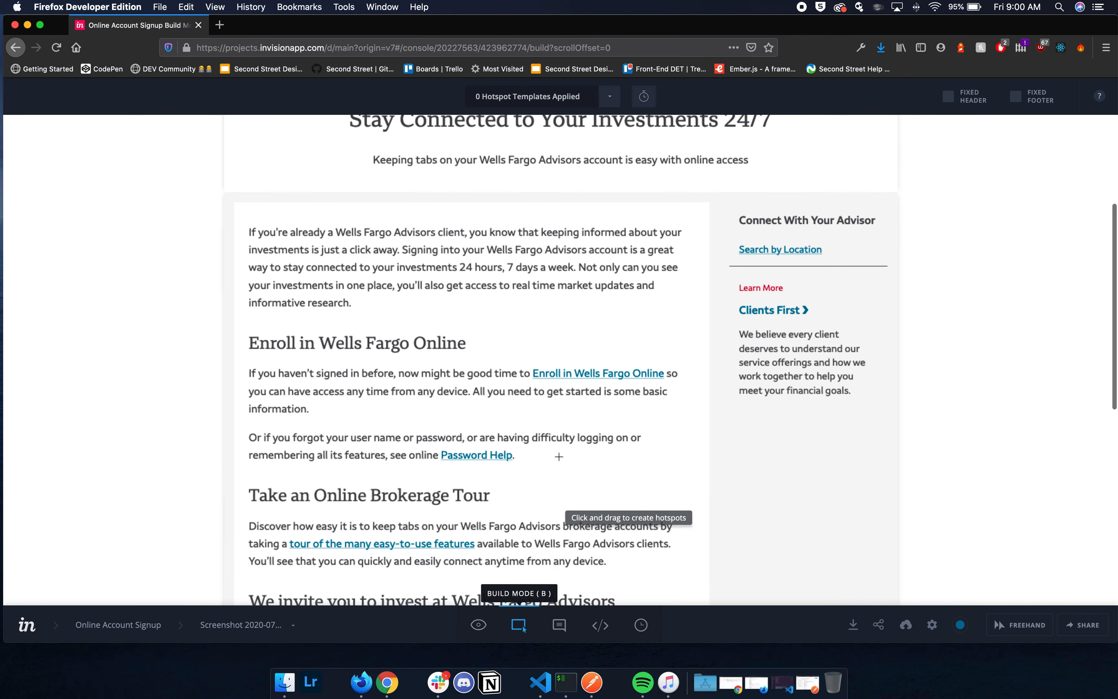
{"action": "left_click_drag", "start_coordinate": [526, 368], "coordinate": [668, 383]}
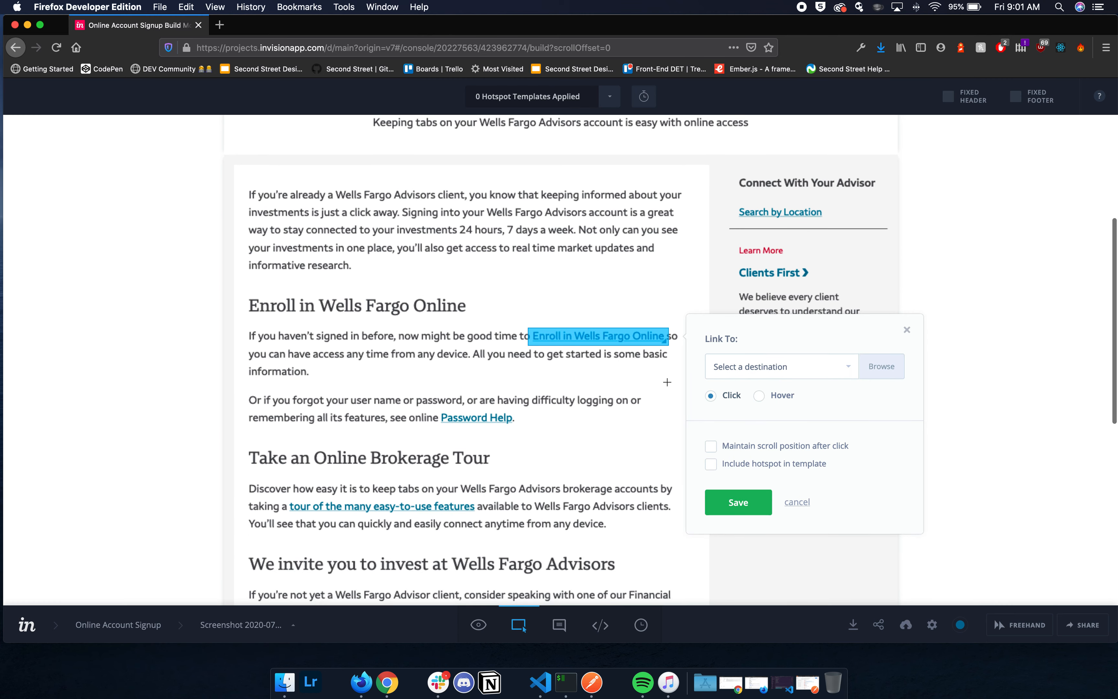
{"action": "left_click", "coordinate": [831, 376]}
{"action": "scroll", "coordinate": [815, 472], "scroll_direction": "down", "scroll_amount": 2}
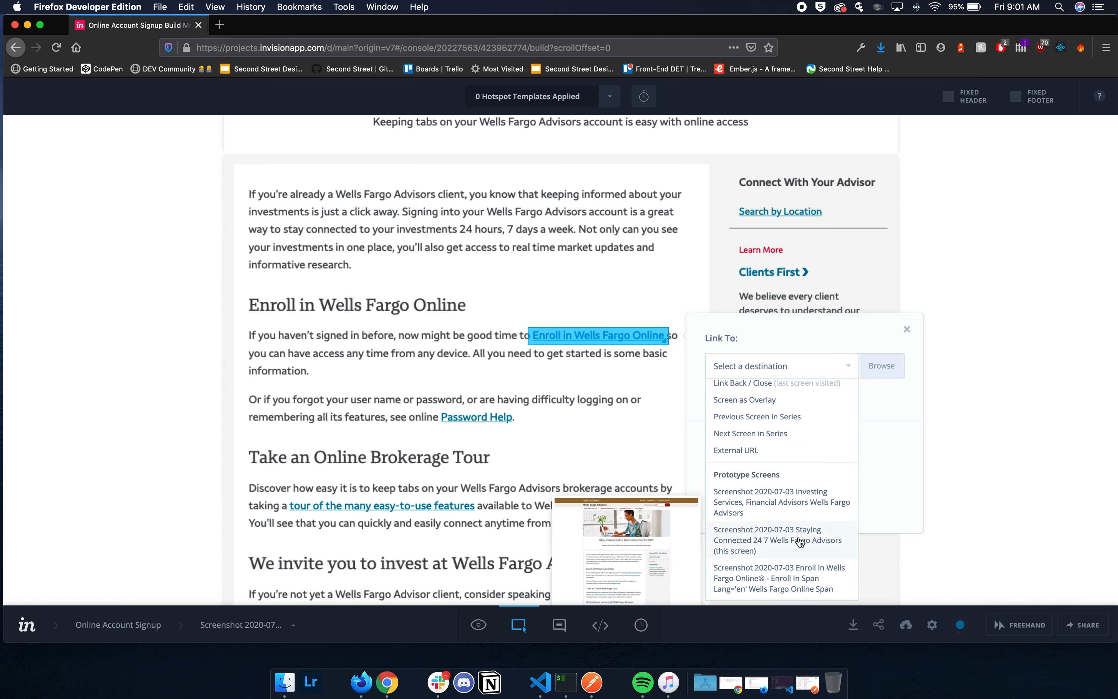
{"action": "mouse_move", "coordinate": [800, 575]}
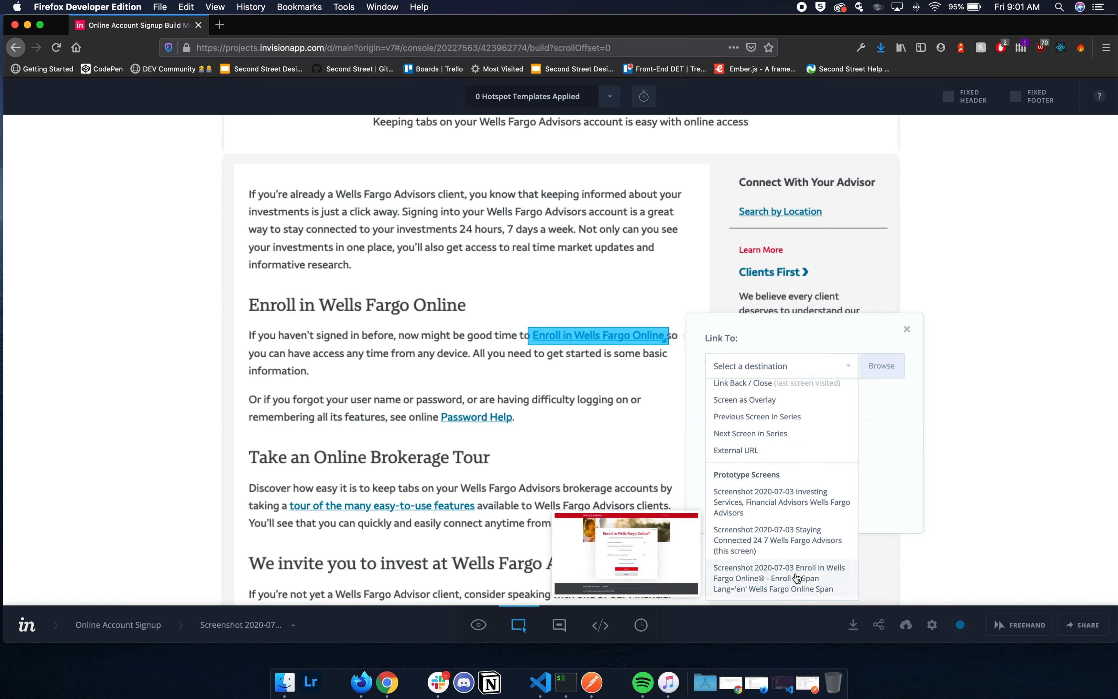
{"action": "left_click", "coordinate": [797, 578]}
{"action": "left_click", "coordinate": [730, 508]}
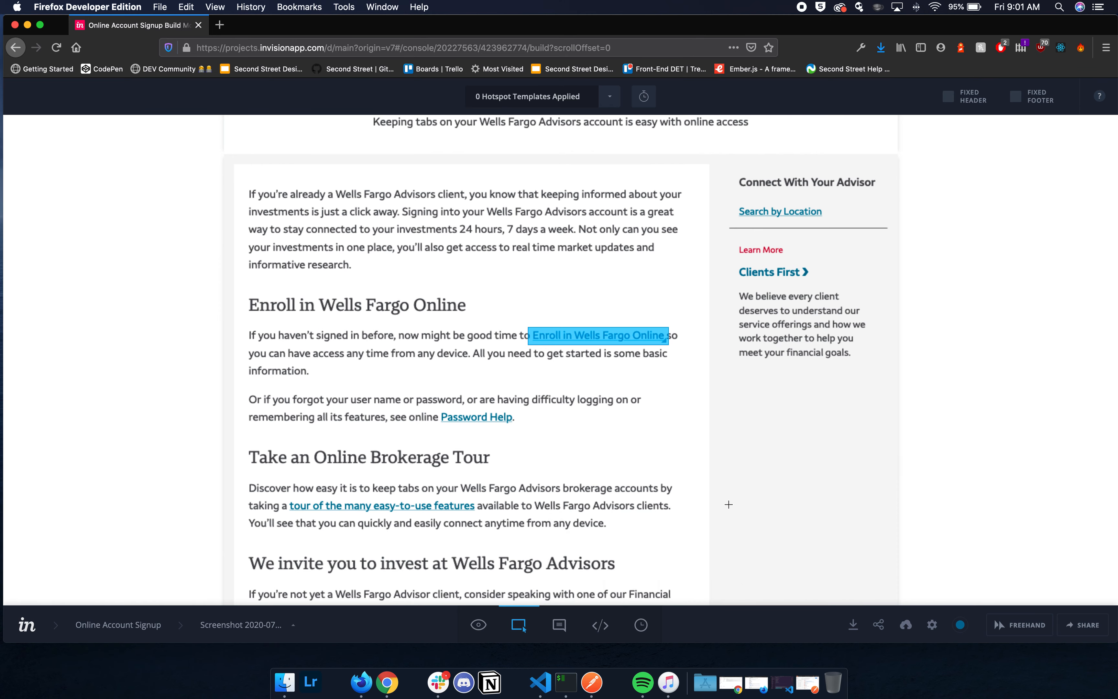
Step: Preview the Staying Connected screen and follow the "Enroll in Wells Fargo Online" hotspot to the Enroll screen
{"action": "left_click", "coordinate": [477, 629]}
{"action": "scroll", "coordinate": [563, 440], "scroll_direction": "down", "scroll_amount": 8}
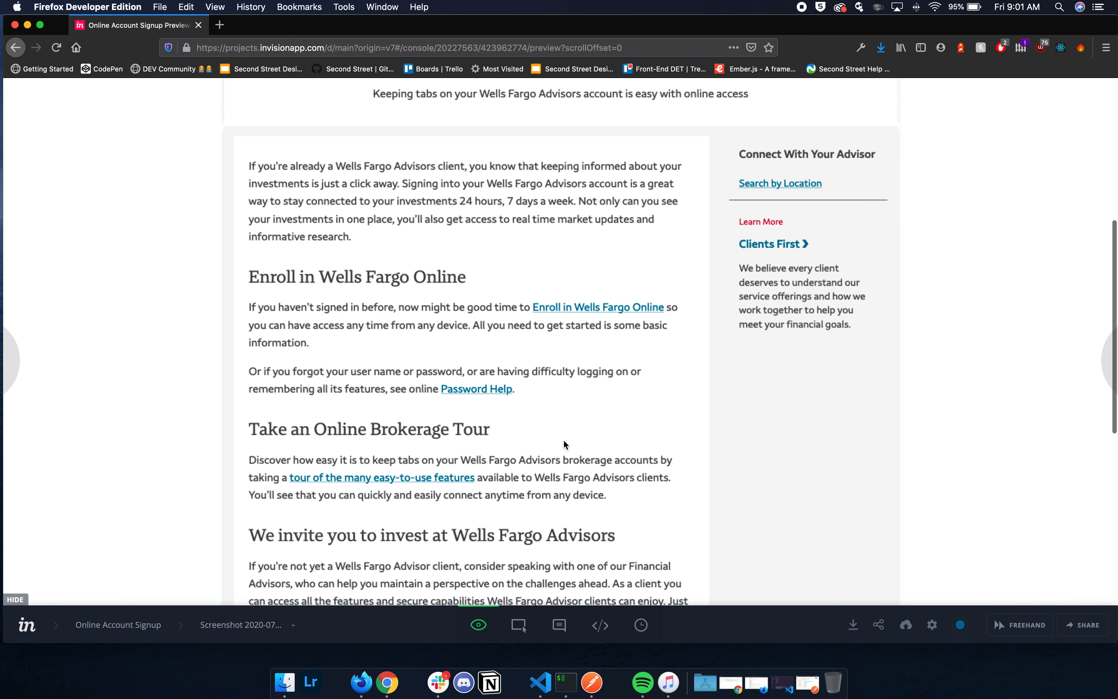
{"action": "left_click", "coordinate": [581, 309]}
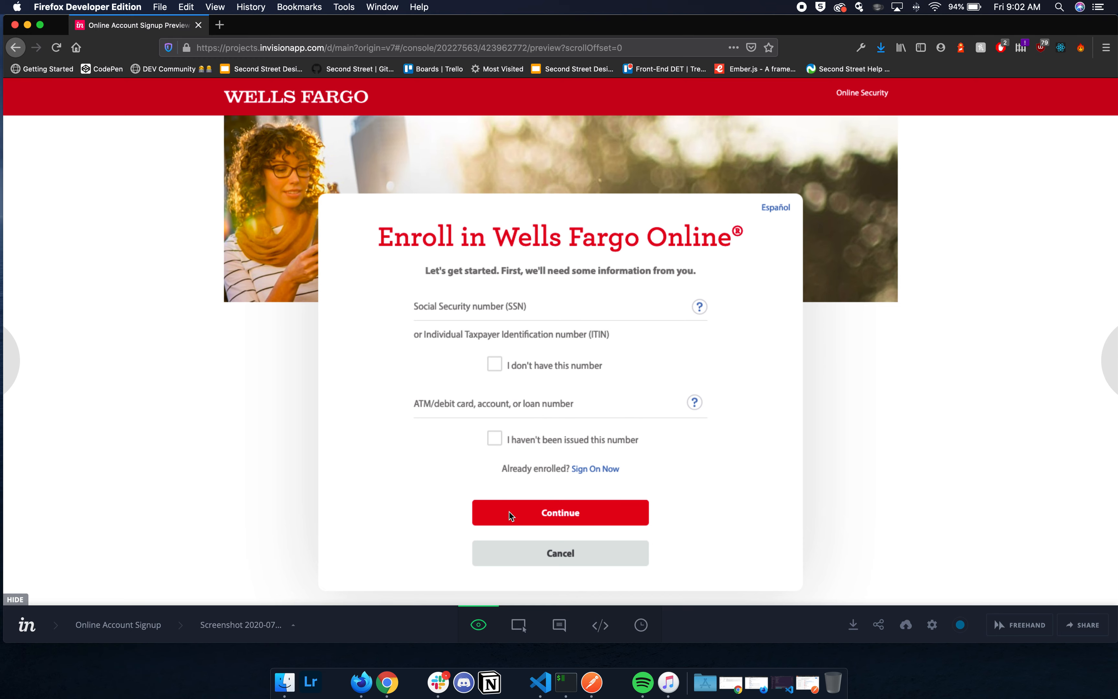
{"action": "left_click", "coordinate": [517, 628]}
{"action": "left_click_drag", "start_coordinate": [465, 527], "coordinate": [671, 574]}
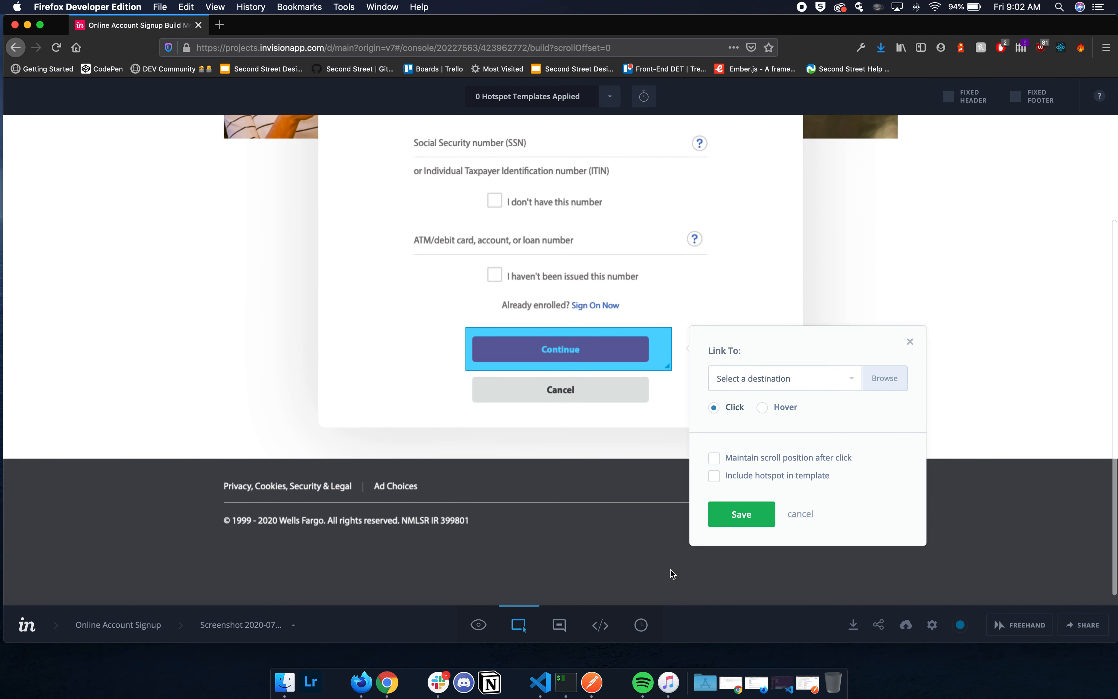
{"action": "left_click", "coordinate": [803, 382]}
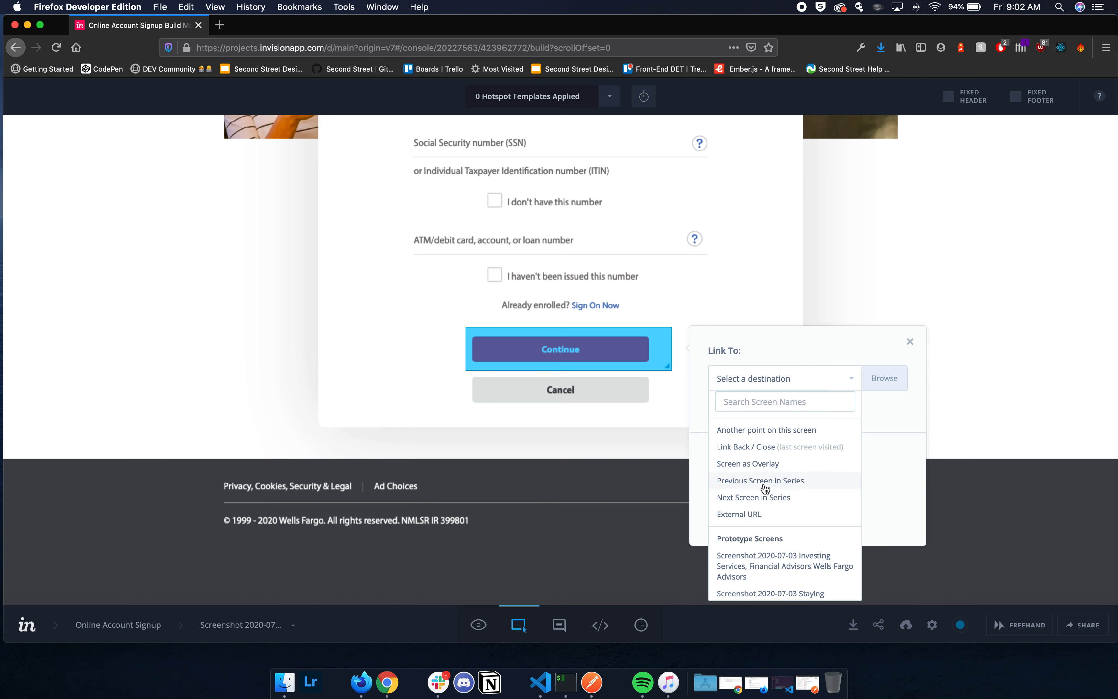
{"action": "left_click", "coordinate": [746, 514]}
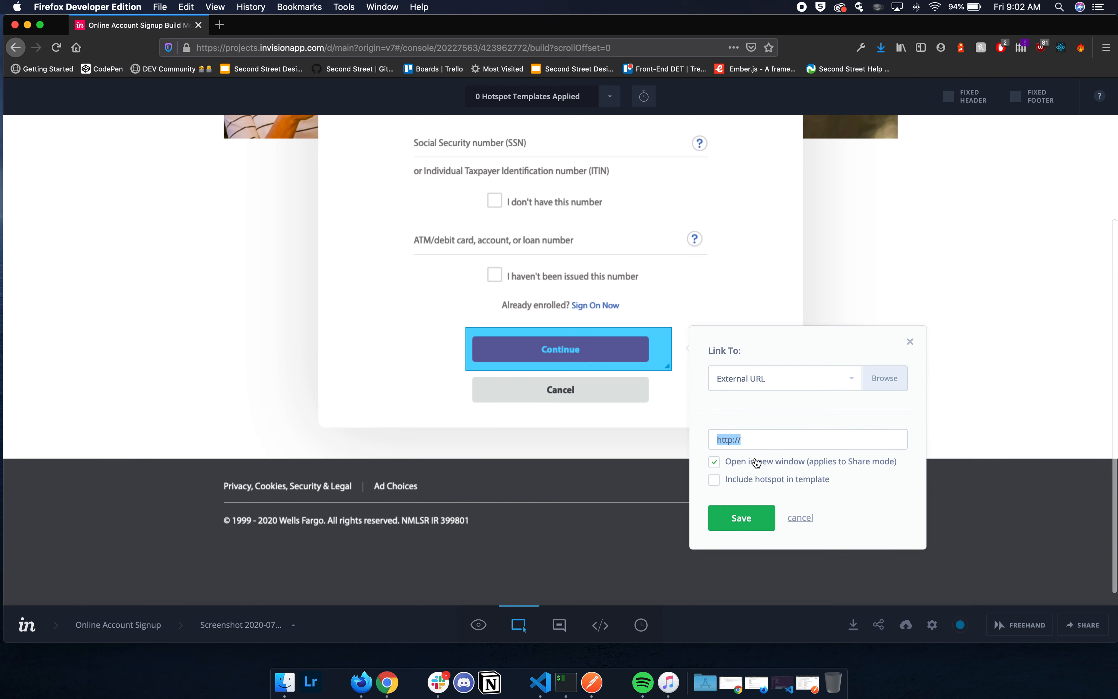
{"action": "left_click", "coordinate": [757, 447]}
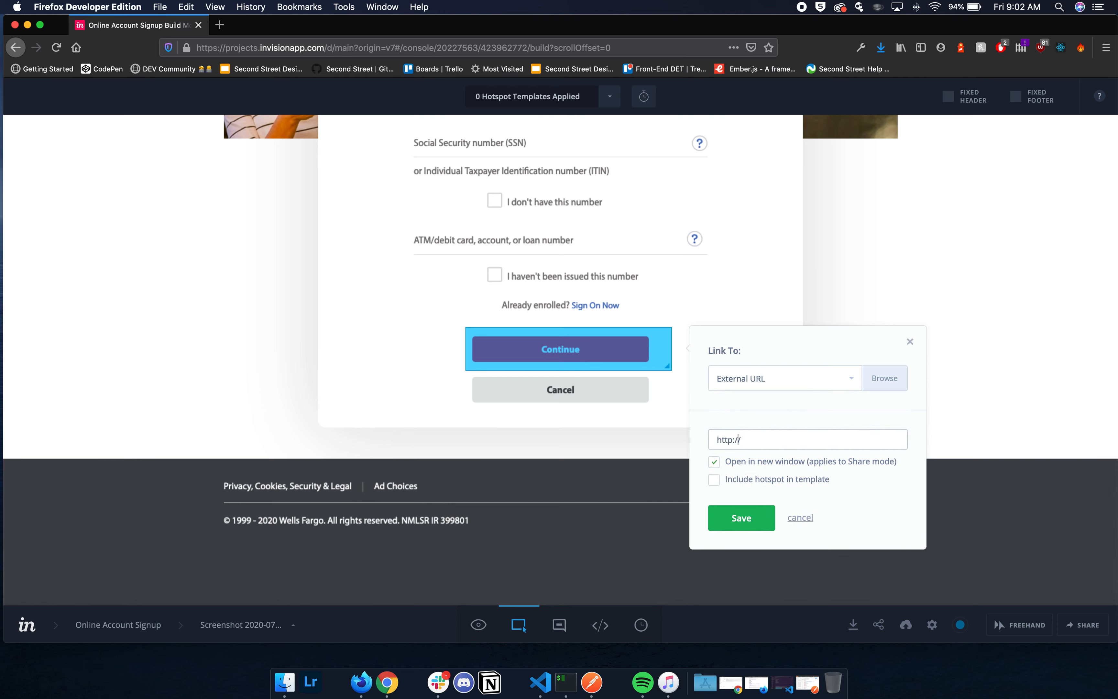
{"action": "type", "text": "s://wellsfargo.com"}
{"action": "left_click", "coordinate": [734, 522]}
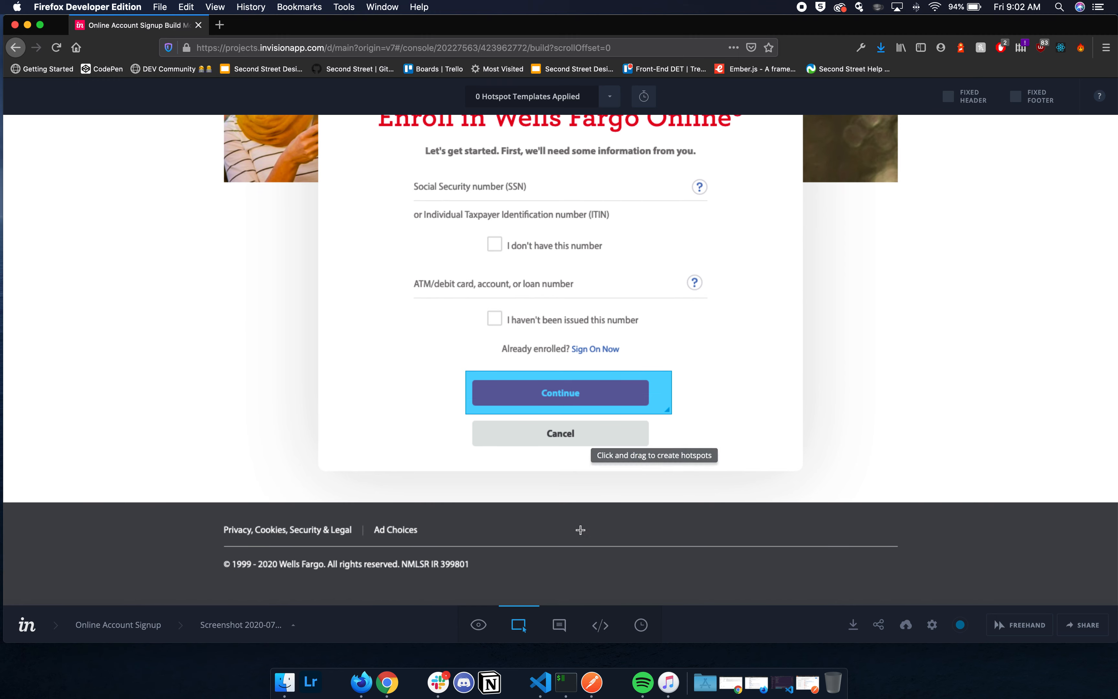
Step: Return to the Online Account Signup project's screen overview and open the Investing Services screen's name for editing
{"action": "left_click", "coordinate": [479, 625]}
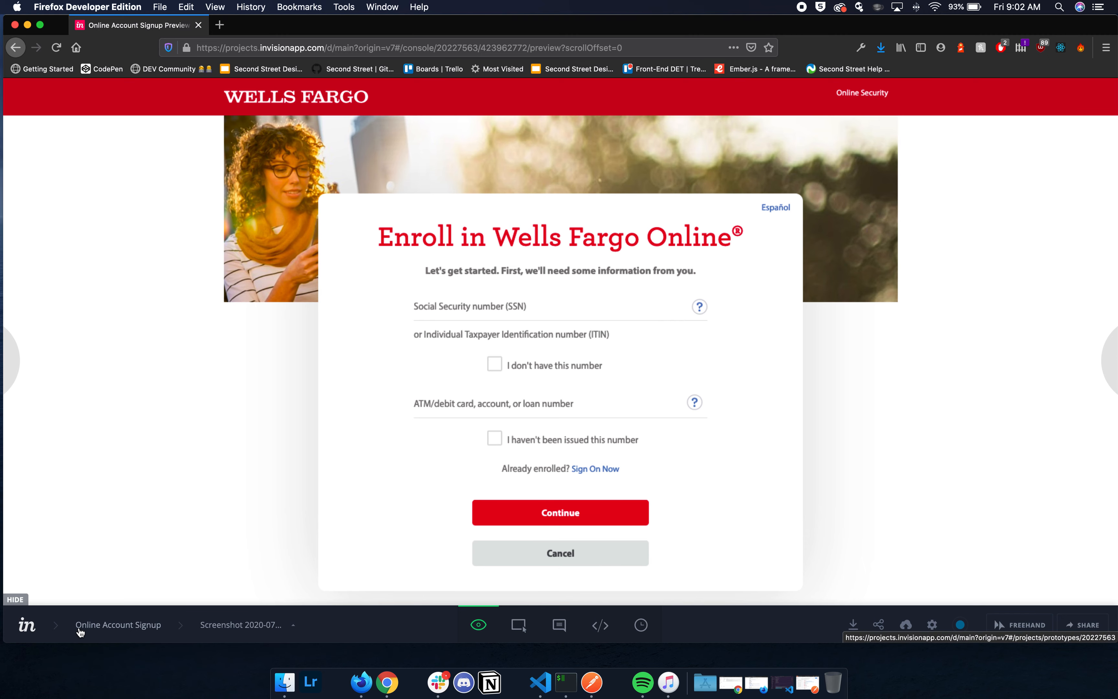
{"action": "left_click", "coordinate": [27, 625]}
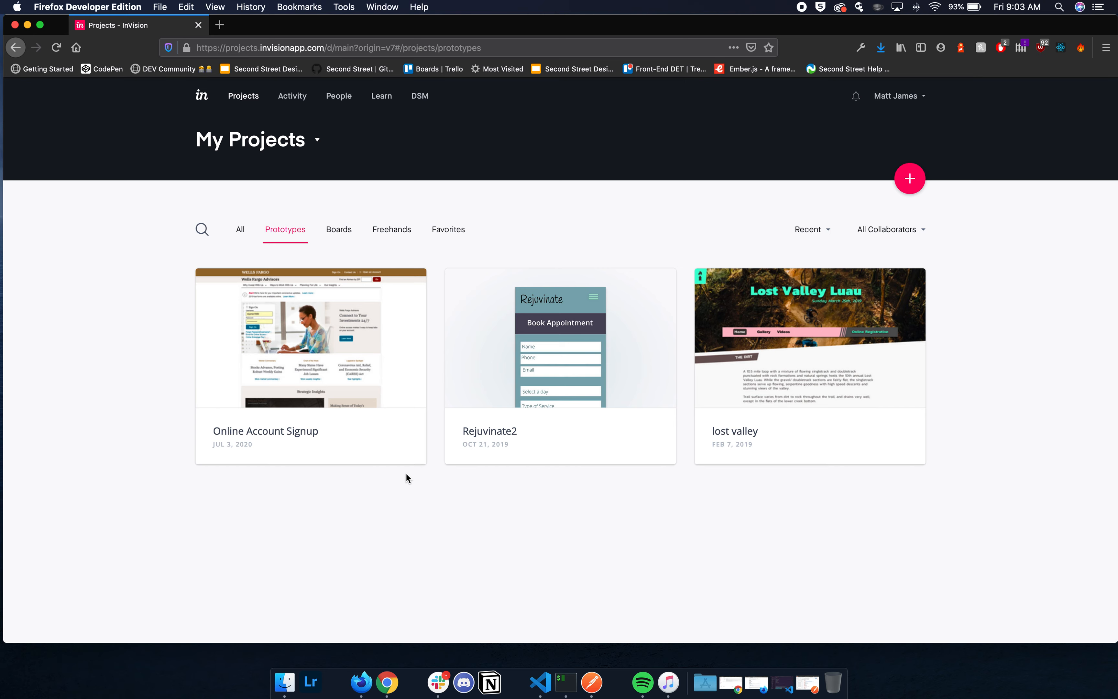
{"action": "left_click", "coordinate": [312, 341]}
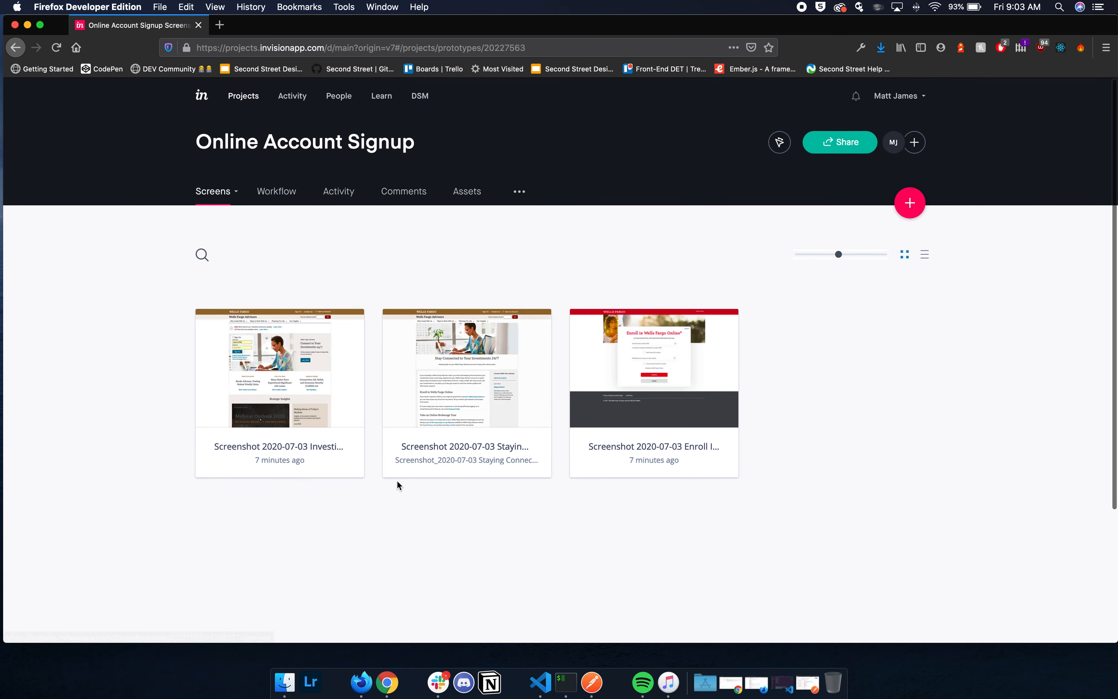
{"action": "left_click", "coordinate": [303, 446]}
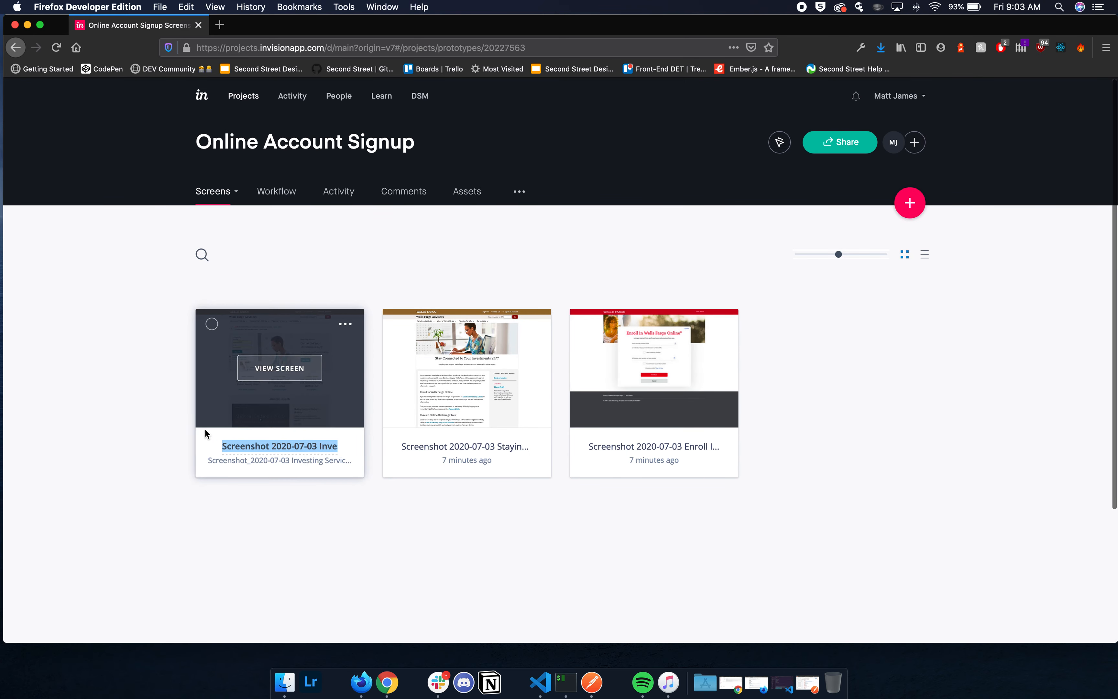